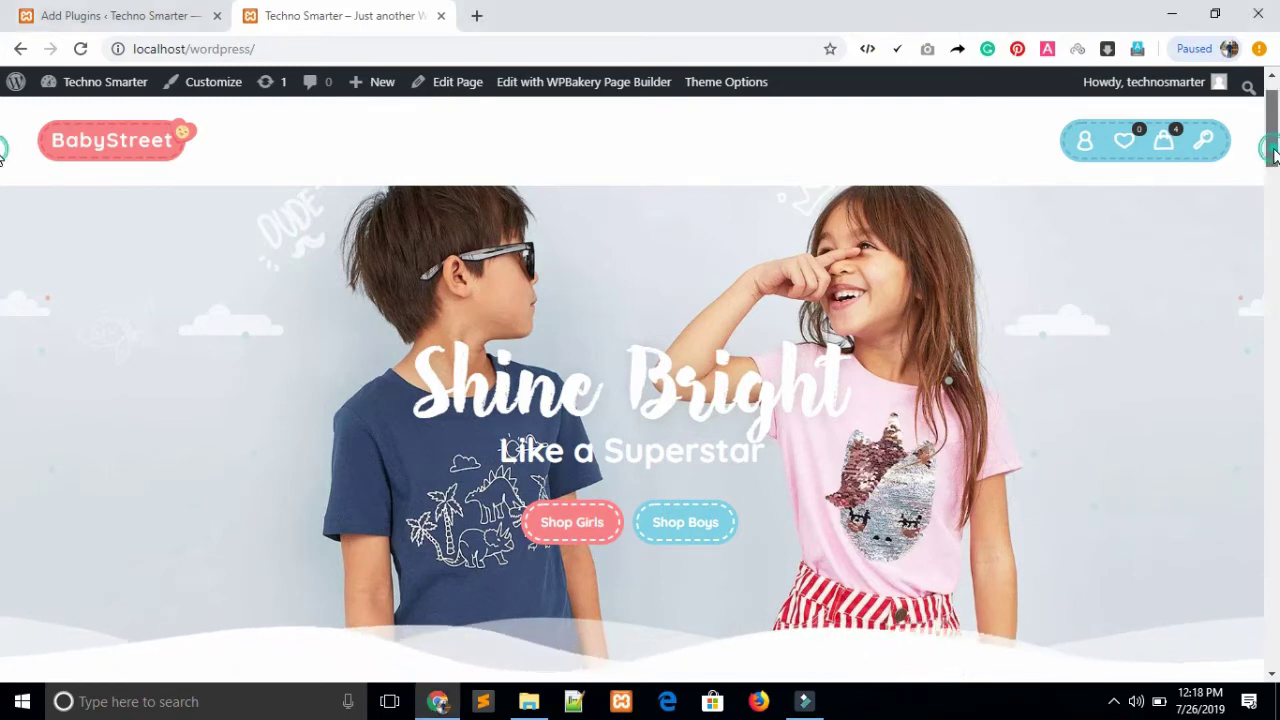
Scroll the BabyStreet home page and open the Boy Jeans product card
{"action": "left_click_drag", "start_coordinate": [1274, 155], "coordinate": [1278, 303]}
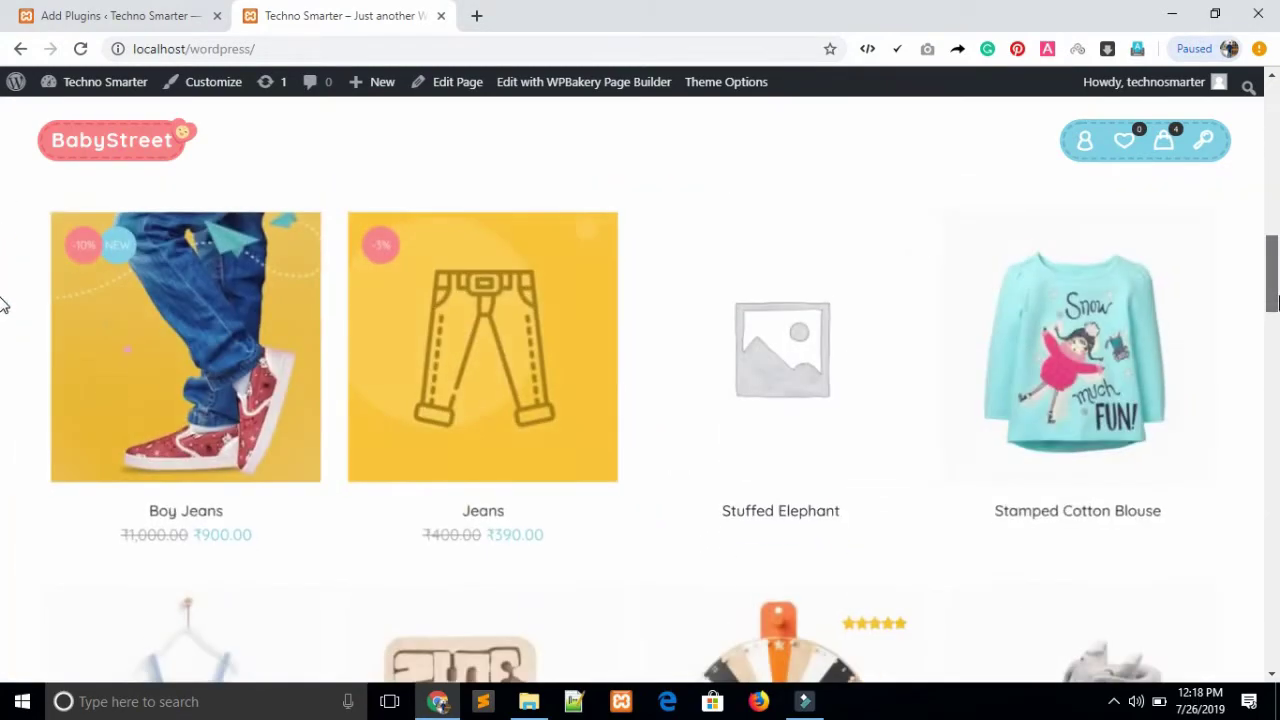
{"action": "left_click", "coordinate": [256, 376]}
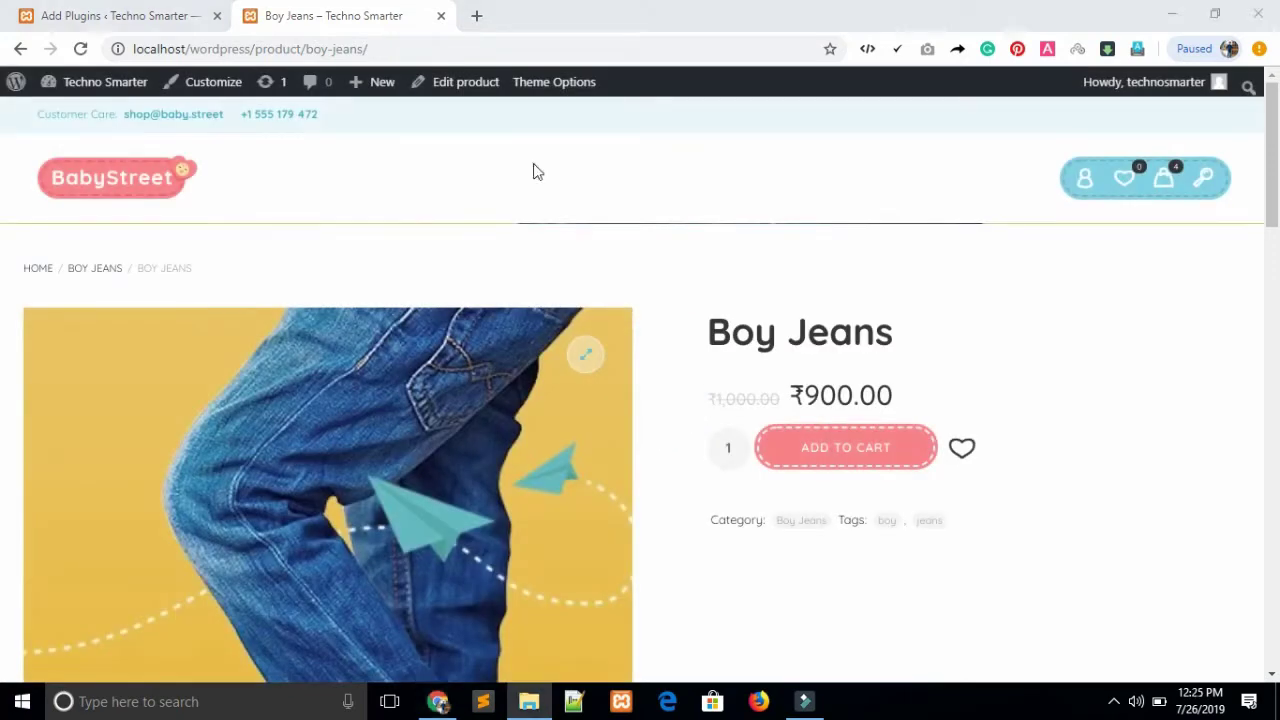
Open the BabyStreet mini cart and proceed to checkout
{"action": "left_click", "coordinate": [537, 172]}
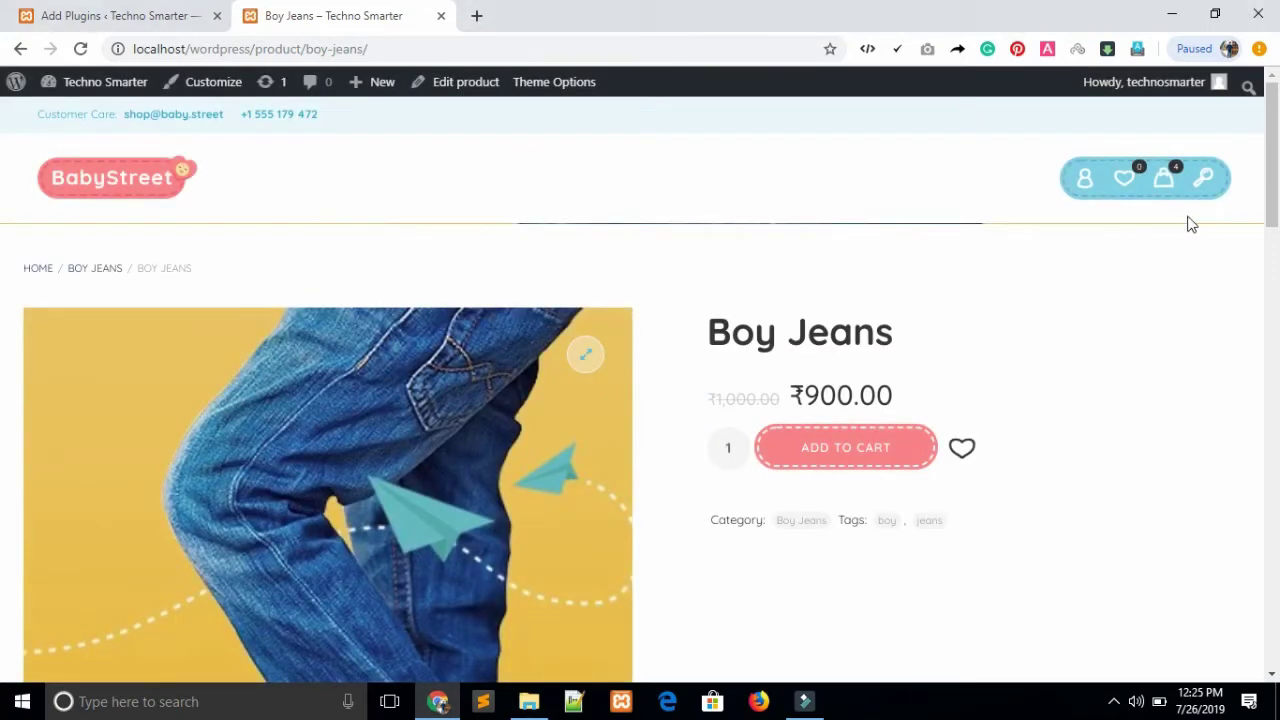
{"action": "left_click_drag", "start_coordinate": [1273, 197], "coordinate": [1268, 215]}
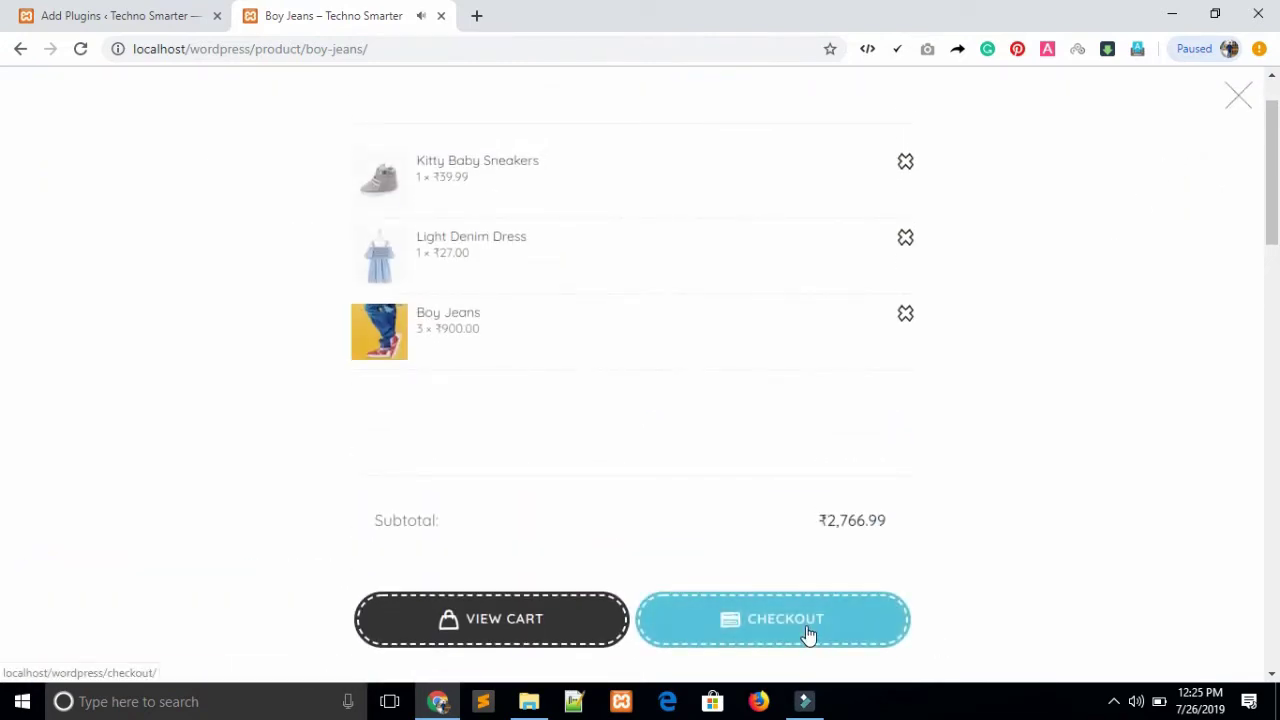
{"action": "left_click", "coordinate": [809, 635]}
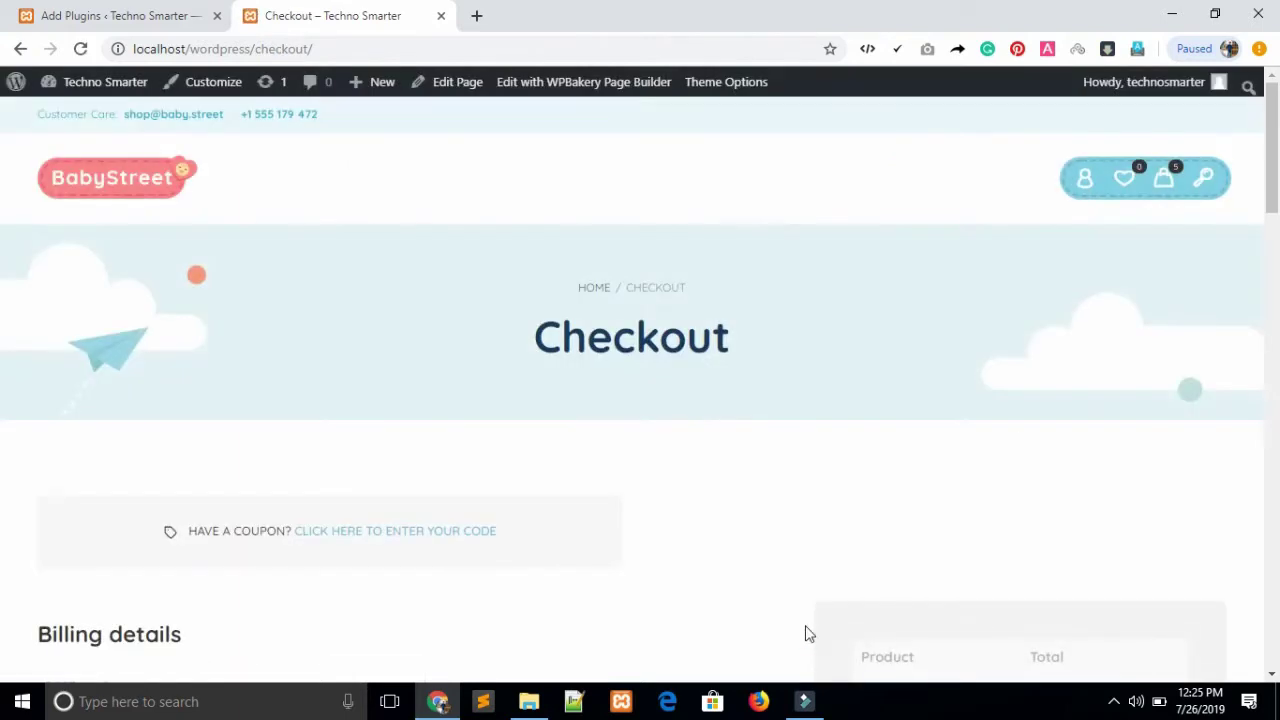
Settle on Cash on Delivery as payment for the ₹2,766.99 order, then return to the admin tab
{"action": "left_click_drag", "start_coordinate": [1272, 170], "coordinate": [1276, 285]}
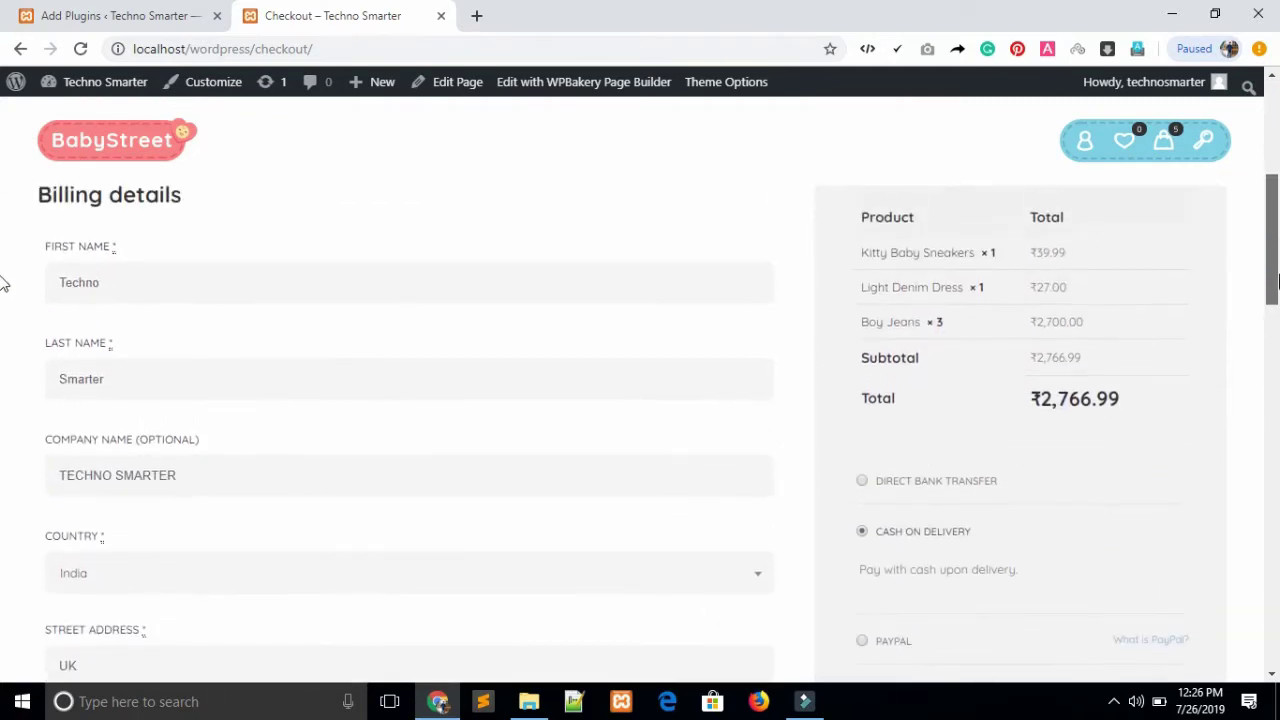
{"action": "left_click", "coordinate": [866, 482]}
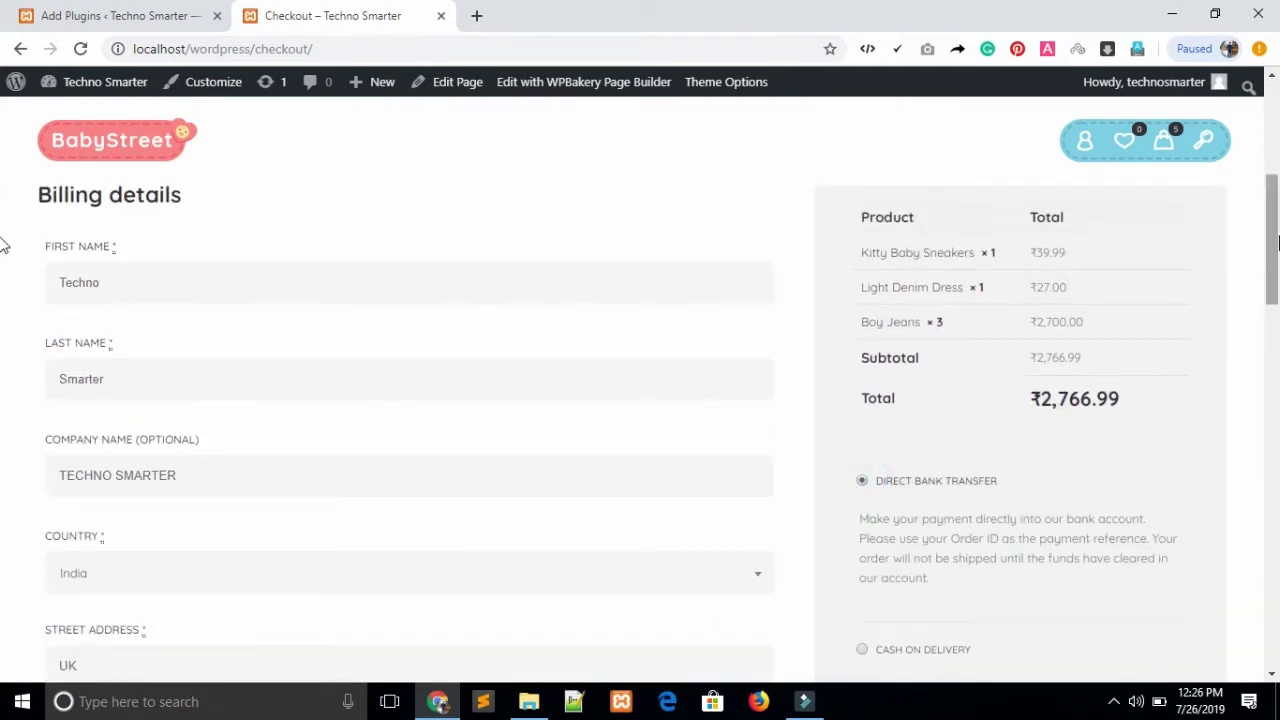
{"action": "scroll", "coordinate": [1276, 247], "scroll_direction": "down", "scroll_amount": 2}
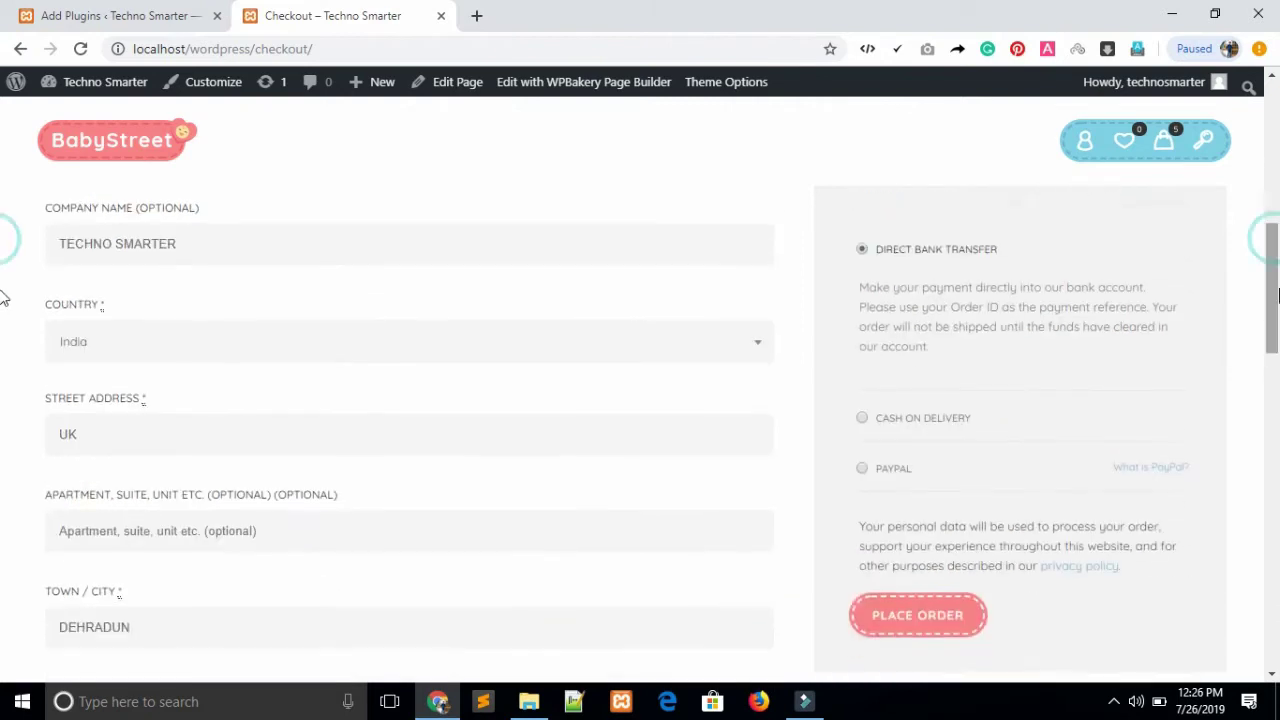
{"action": "left_click", "coordinate": [866, 420]}
{"action": "left_click", "coordinate": [860, 415]}
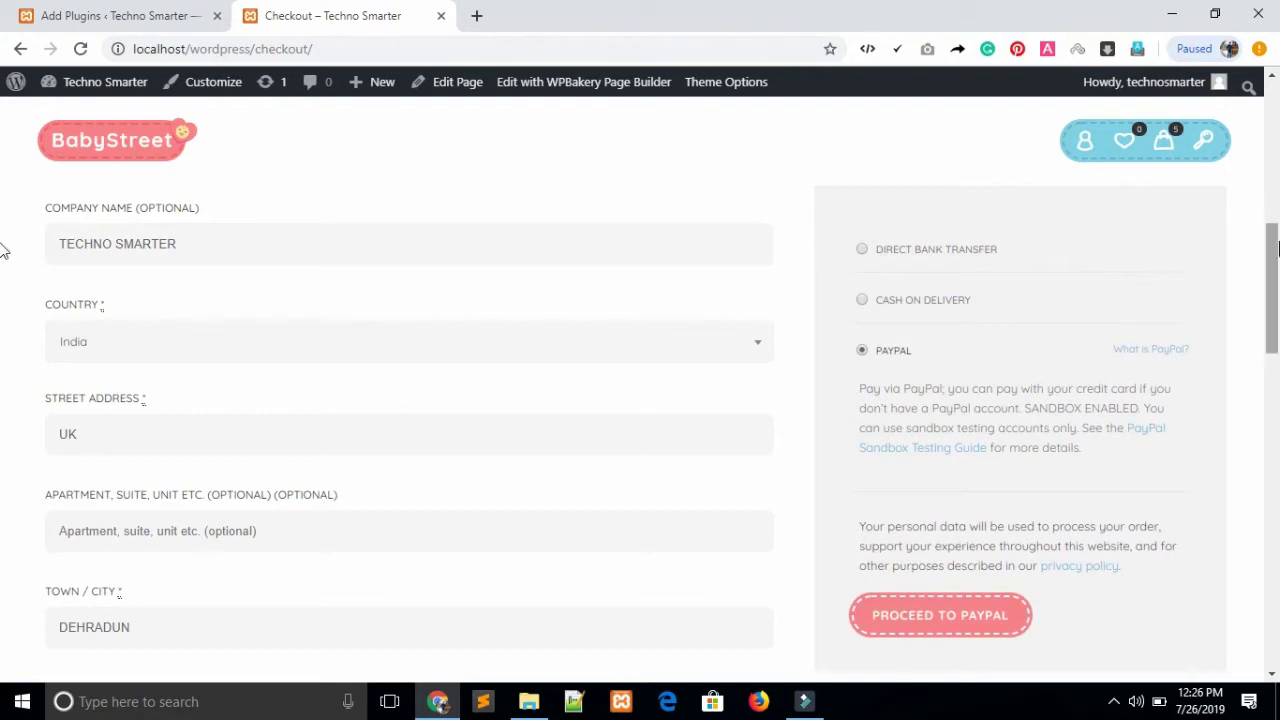
{"action": "left_click", "coordinate": [862, 299]}
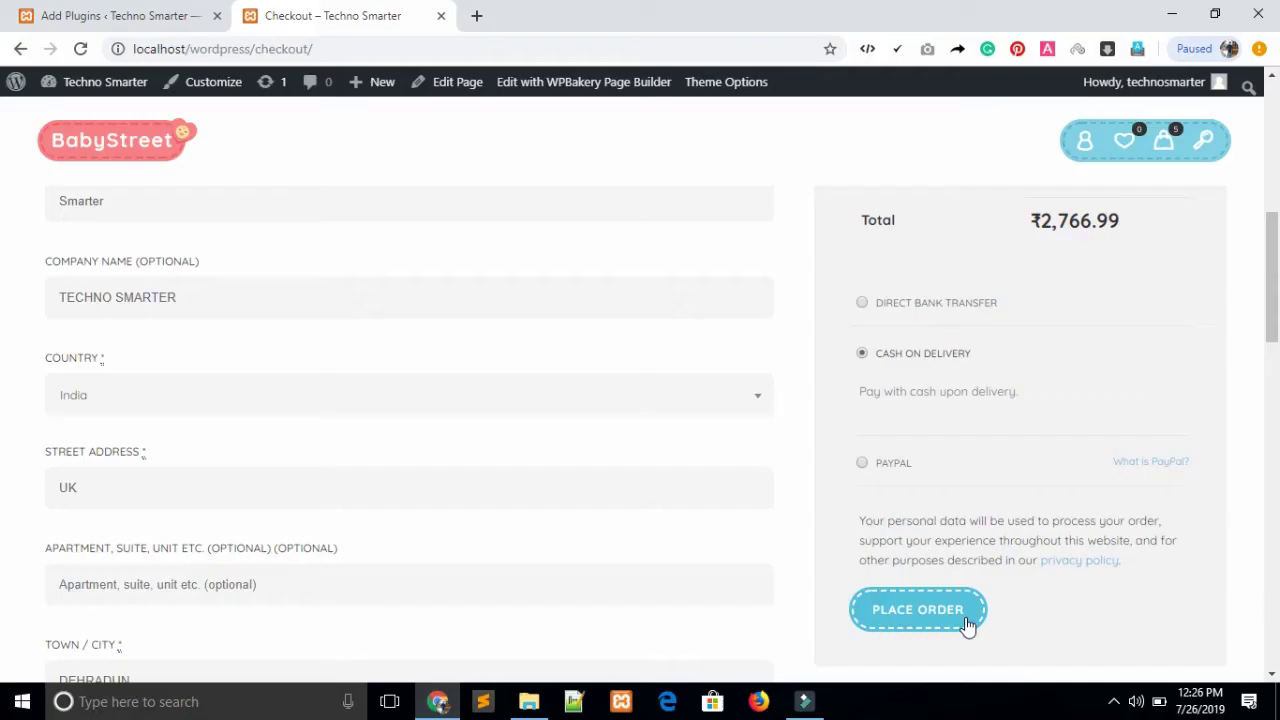
{"action": "left_click", "coordinate": [130, 16]}
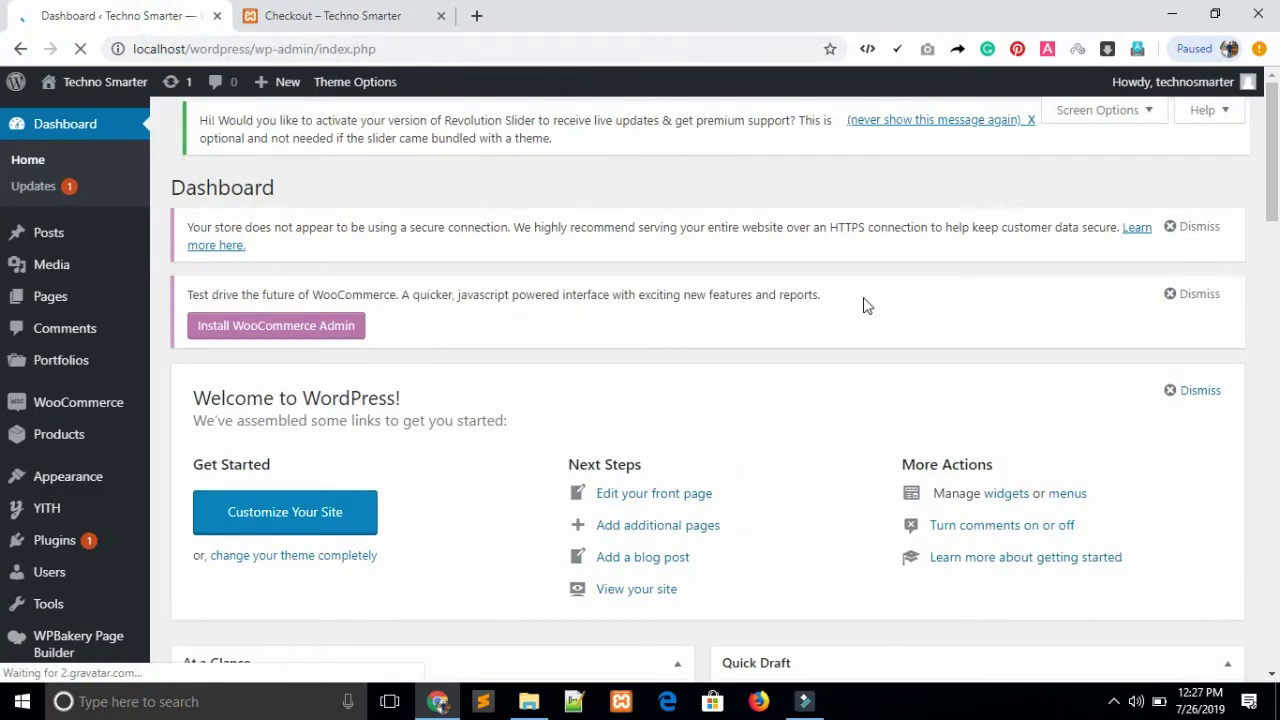
Search the plugin directory for 'SMS' and install SMS Alert Order Notifications – WooCommerce
{"action": "left_click", "coordinate": [41, 550]}
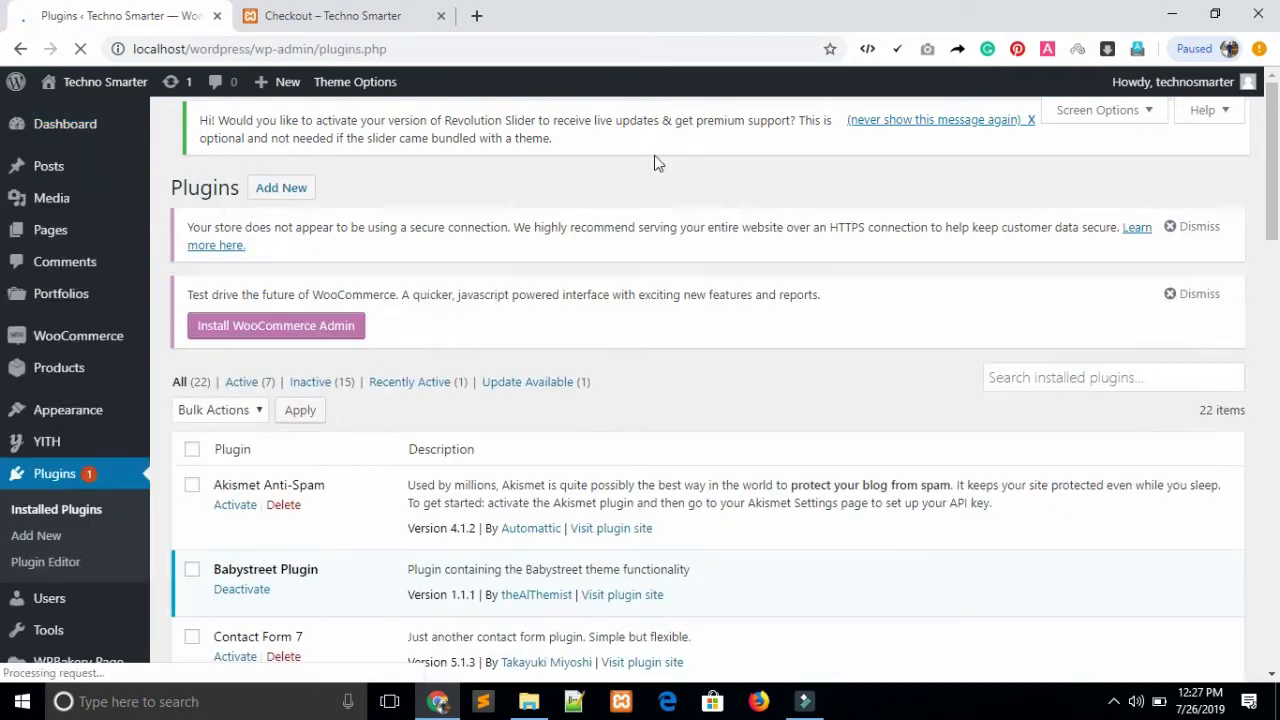
{"action": "left_click", "coordinate": [290, 189]}
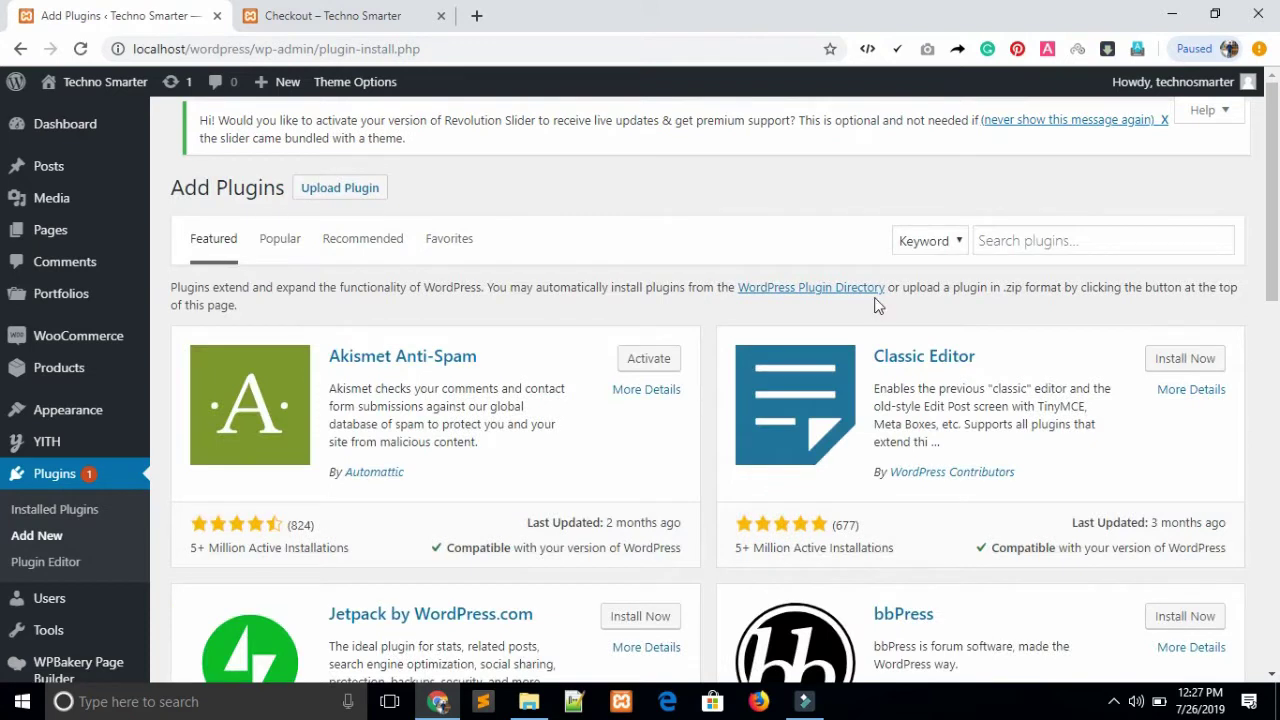
{"action": "left_click", "coordinate": [1008, 238]}
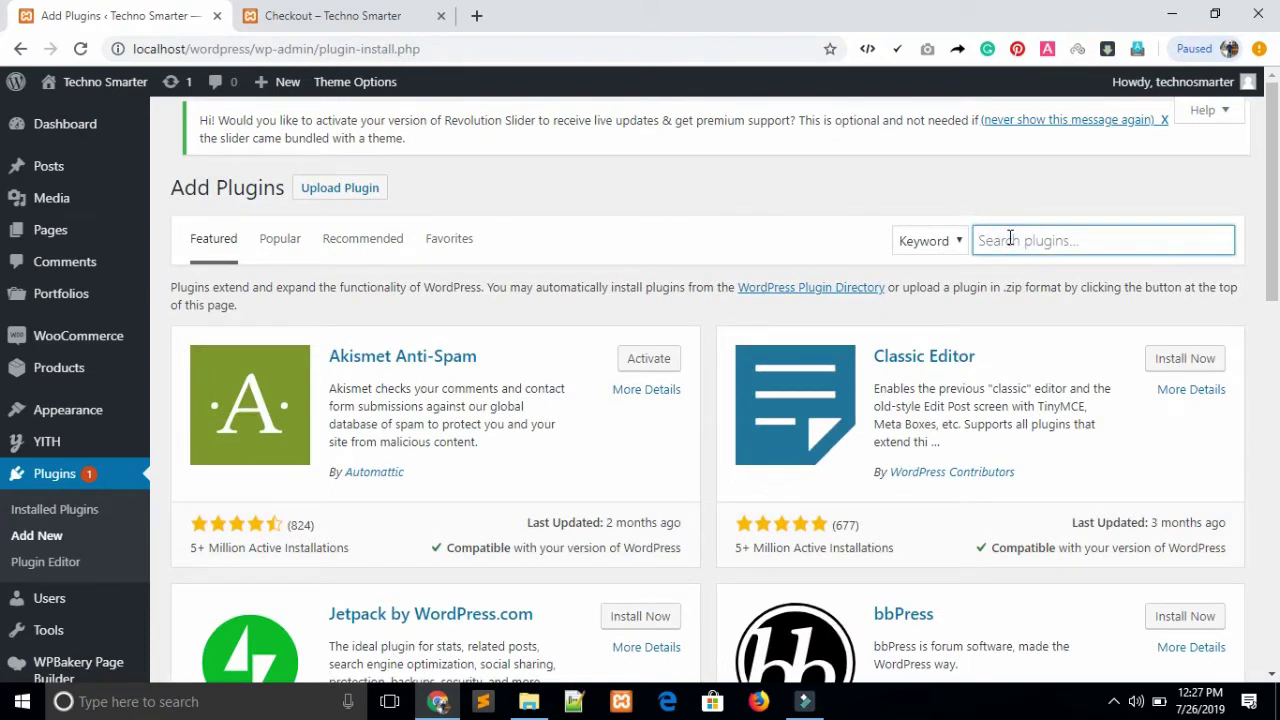
{"action": "type", "text": "SMS"}
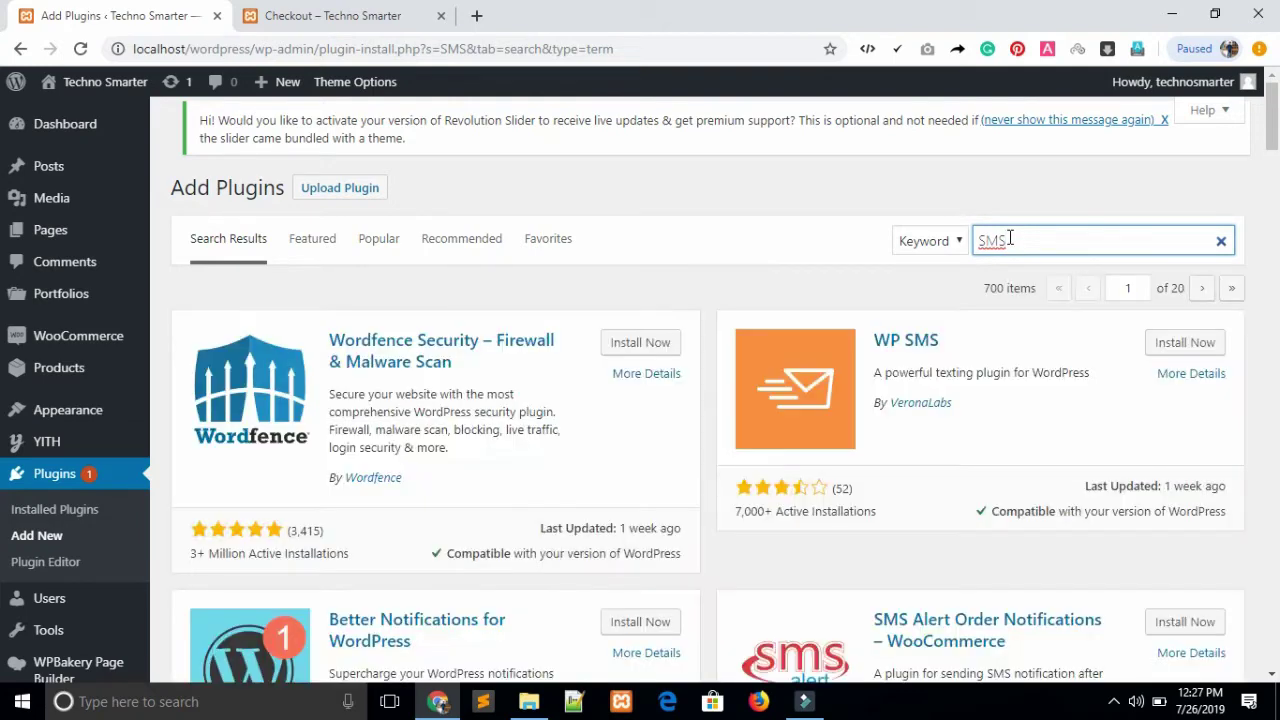
{"action": "left_click_drag", "start_coordinate": [1272, 140], "coordinate": [1273, 165]}
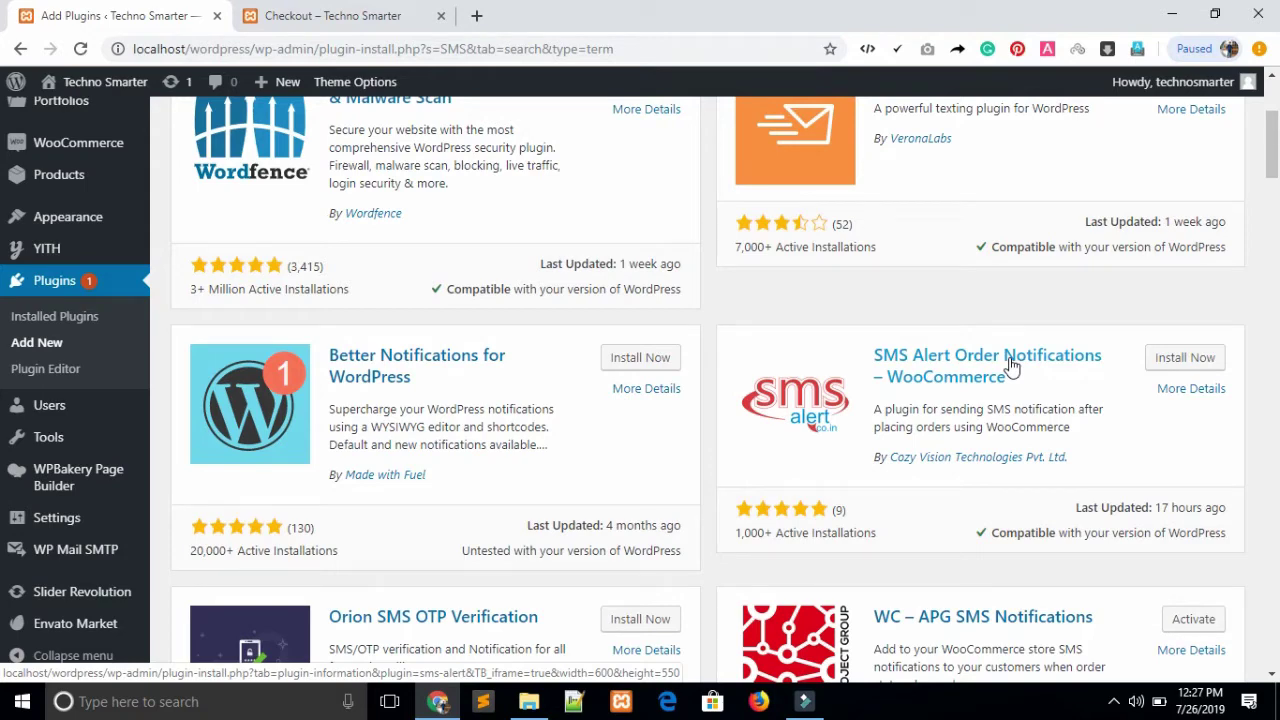
{"action": "left_click", "coordinate": [1168, 366]}
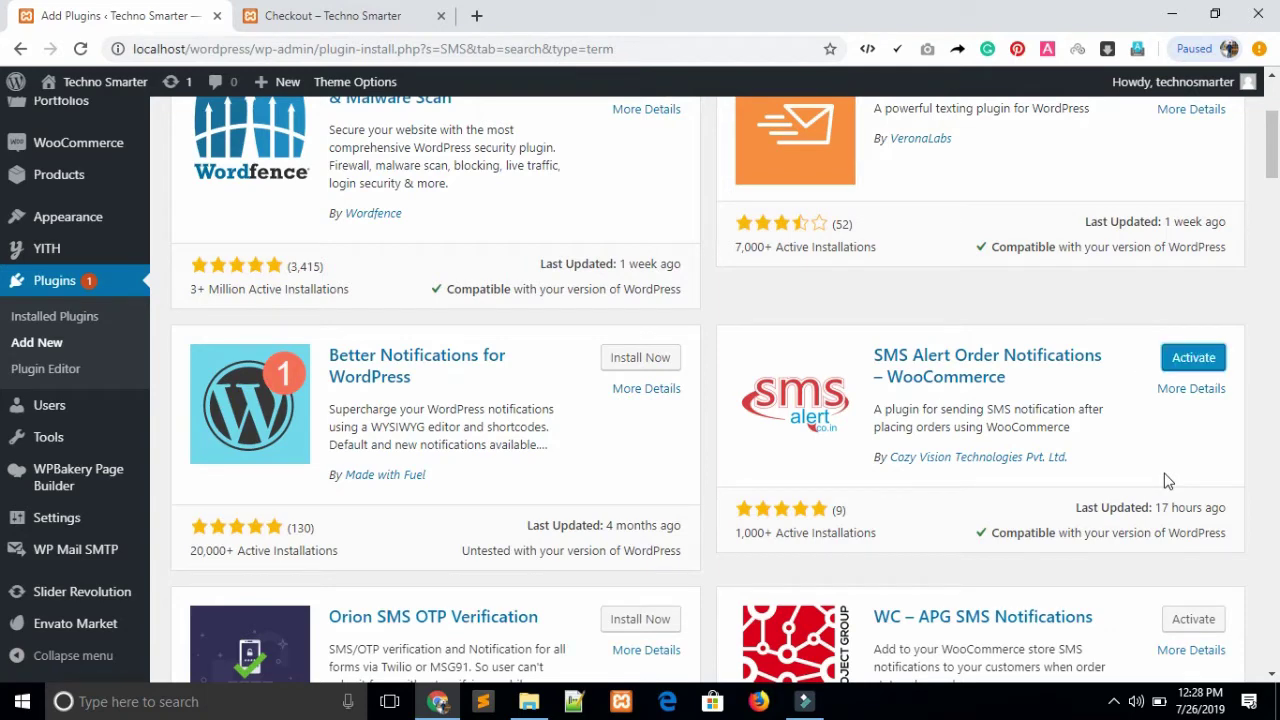
Activate SMS Alert, open its settings, and follow 'Signup Here for FREE' to smsalert.co.in
{"action": "left_click", "coordinate": [1196, 363]}
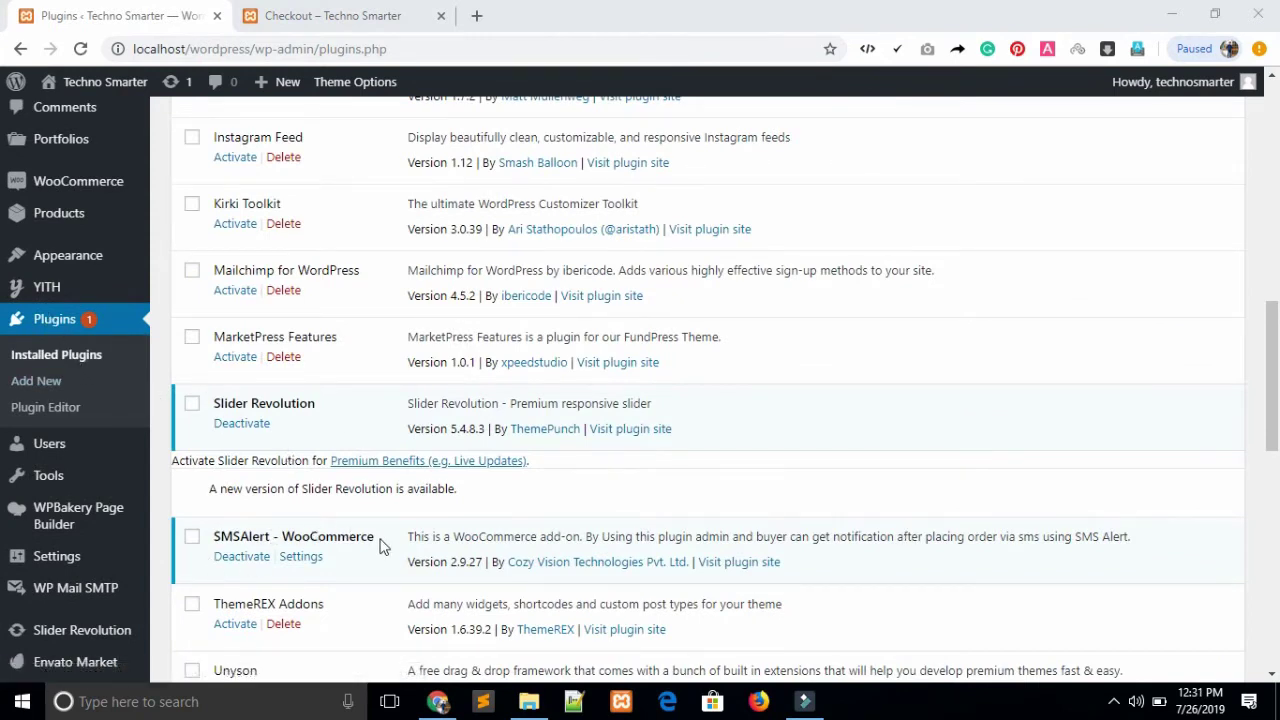
{"action": "left_click", "coordinate": [308, 568]}
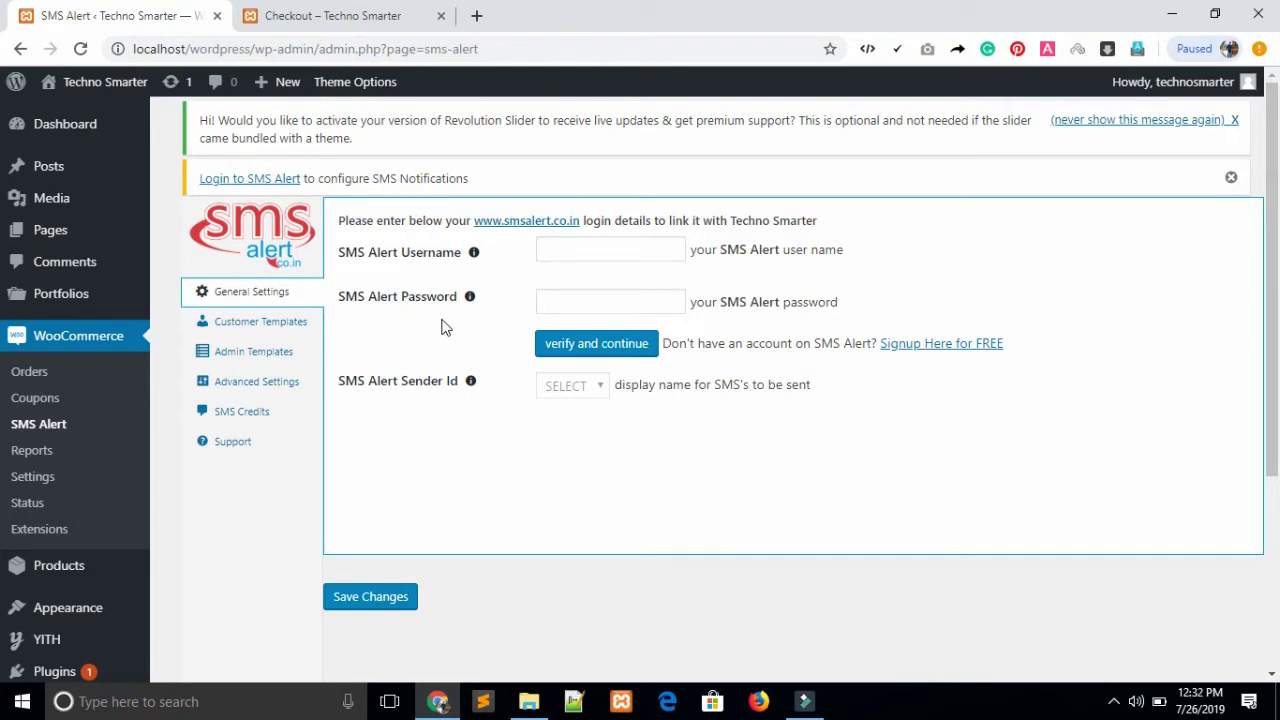
{"action": "left_click", "coordinate": [942, 348]}
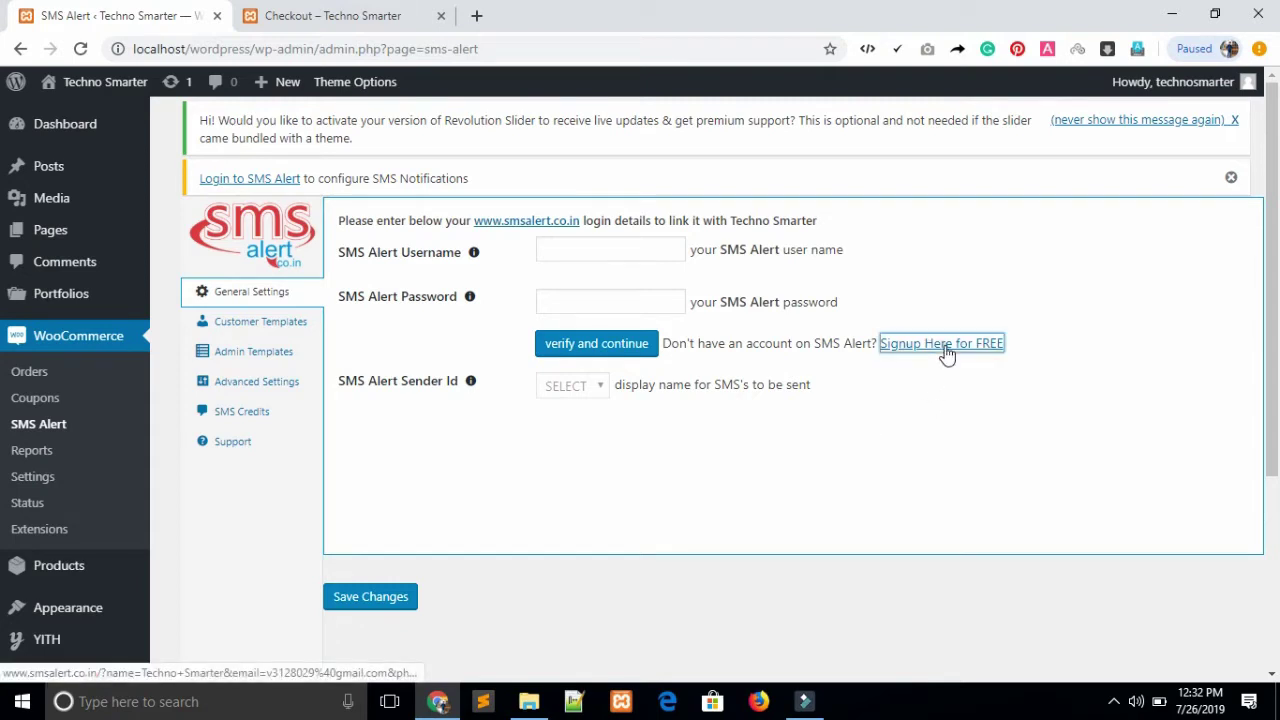
{"action": "left_click", "coordinate": [350, 12]}
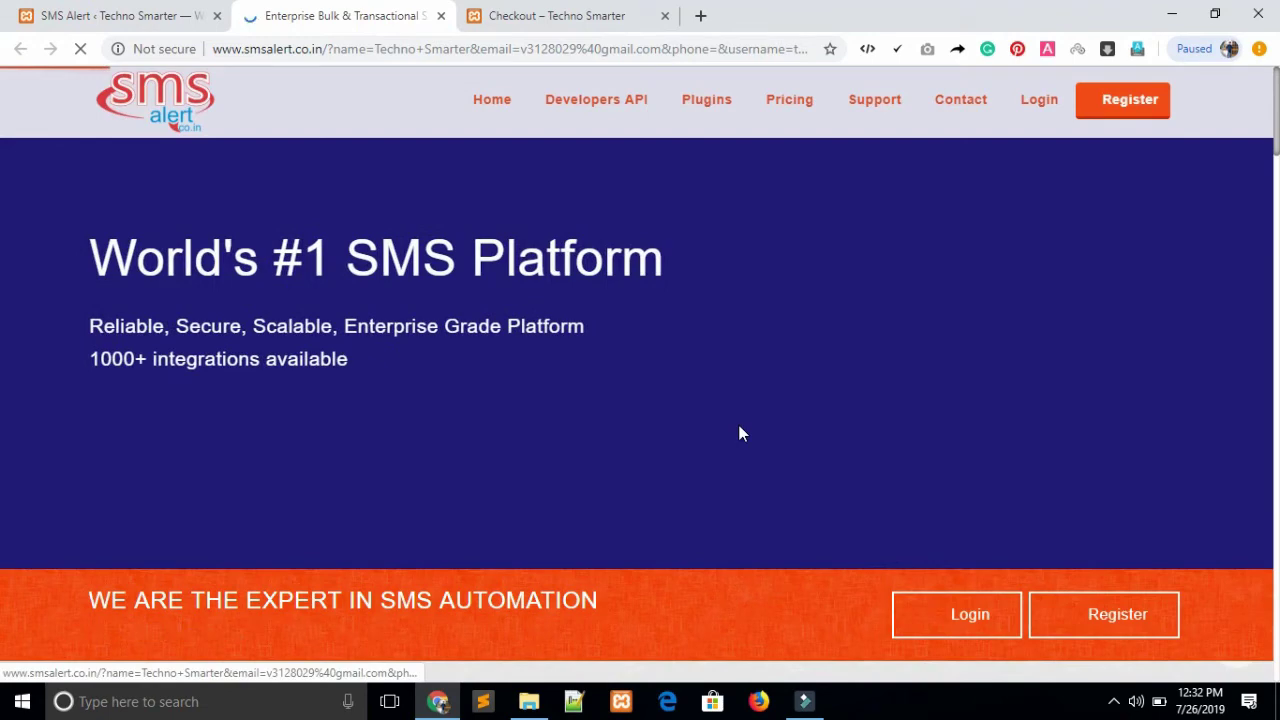
Open the SMS Alert registration form and replace the prefilled username with the new account username
{"action": "left_click", "coordinate": [1127, 112]}
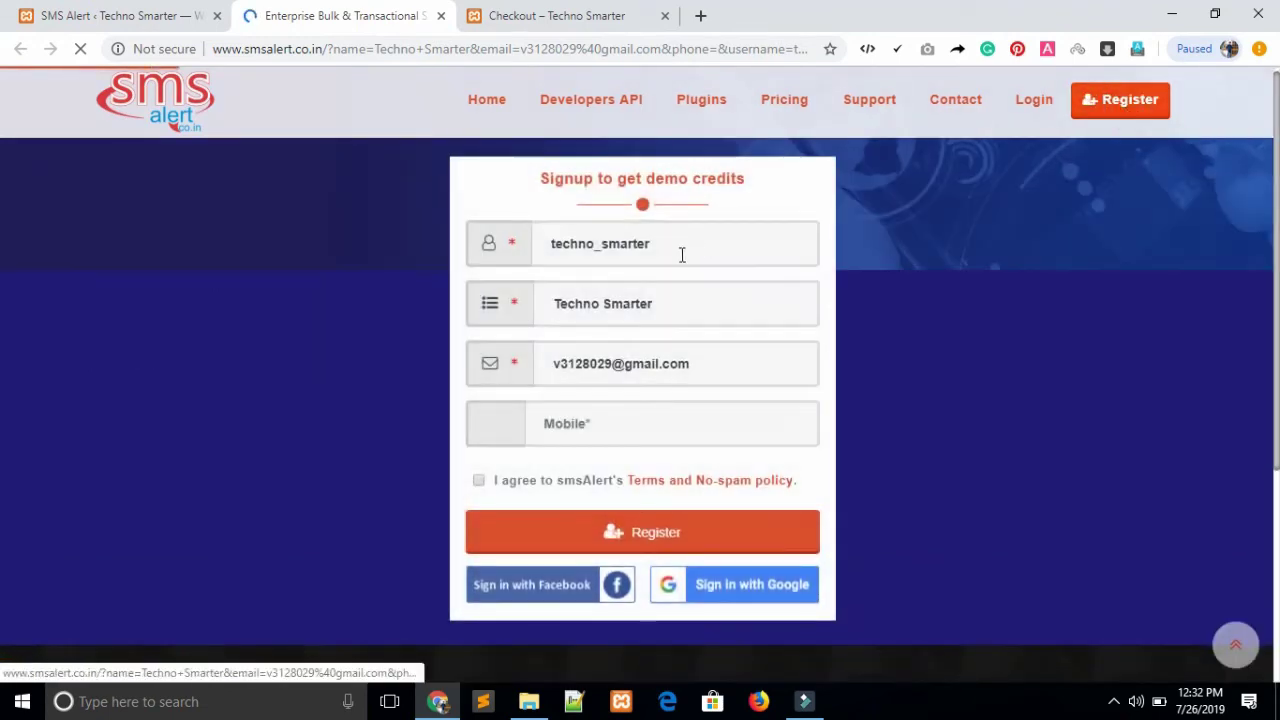
{"action": "double_click", "coordinate": [680, 252]}
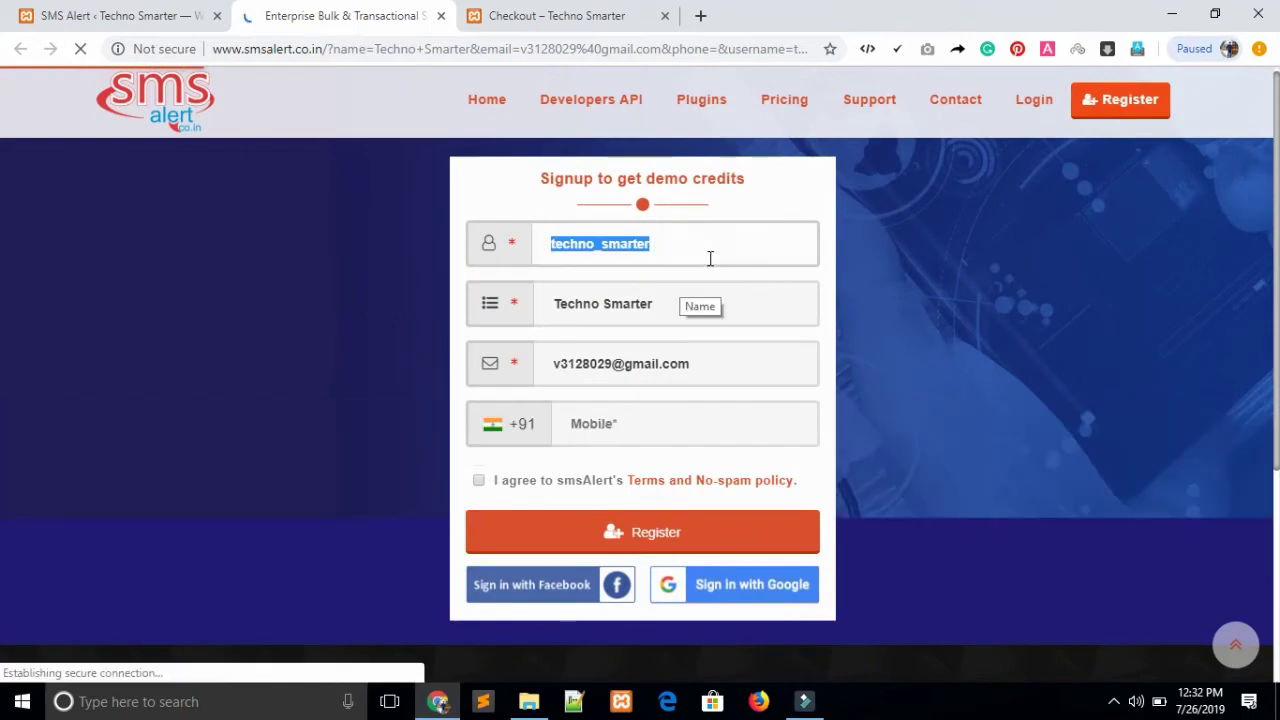
{"action": "key", "text": "BackSpace"}
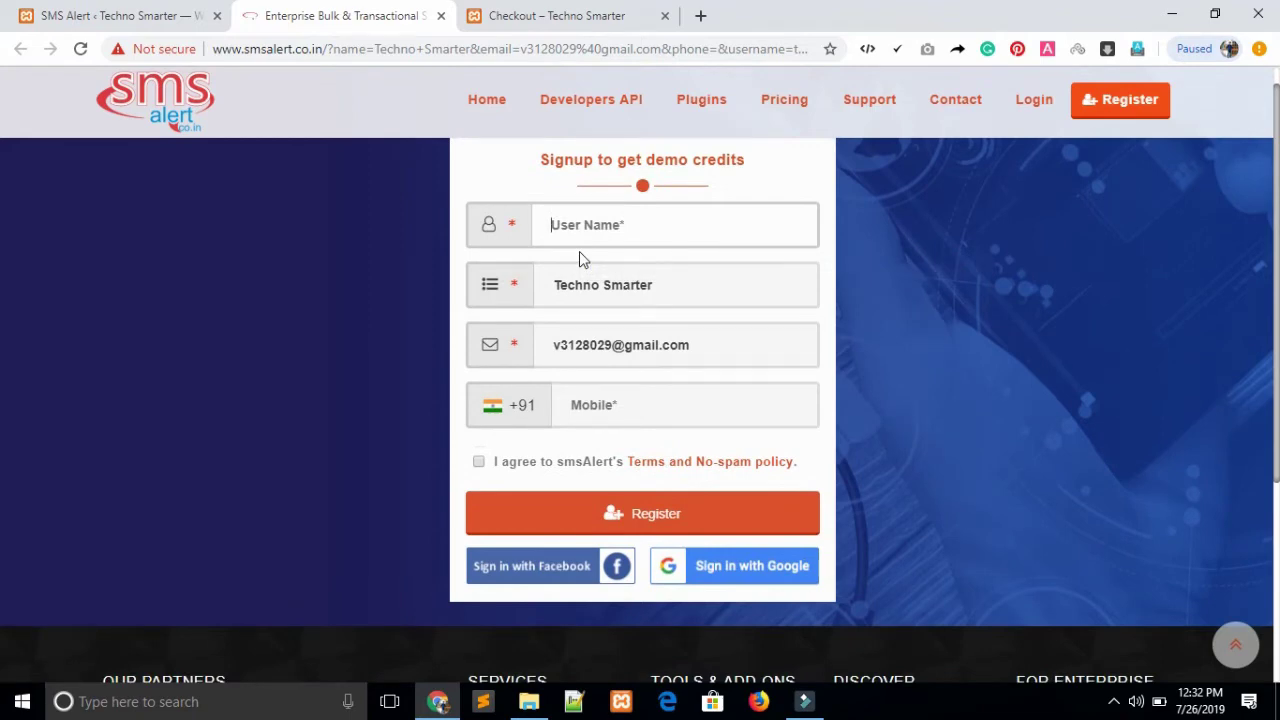
{"action": "type", "text": "saimmoracle"}
Enter the account holder's name and e-mail address, and agree to the terms and no-spam policy
{"action": "triple_click", "coordinate": [666, 289]}
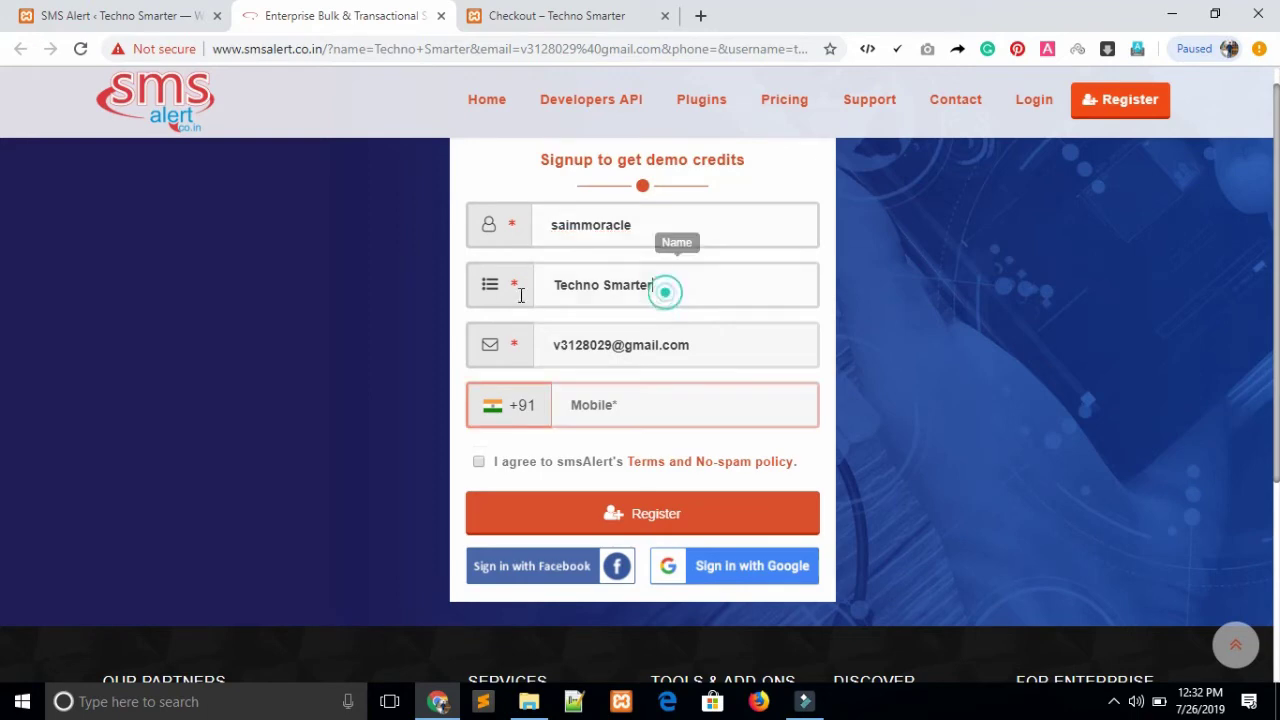
{"action": "key", "text": "BackSpace"}
{"action": "type", "text": "Techno"}
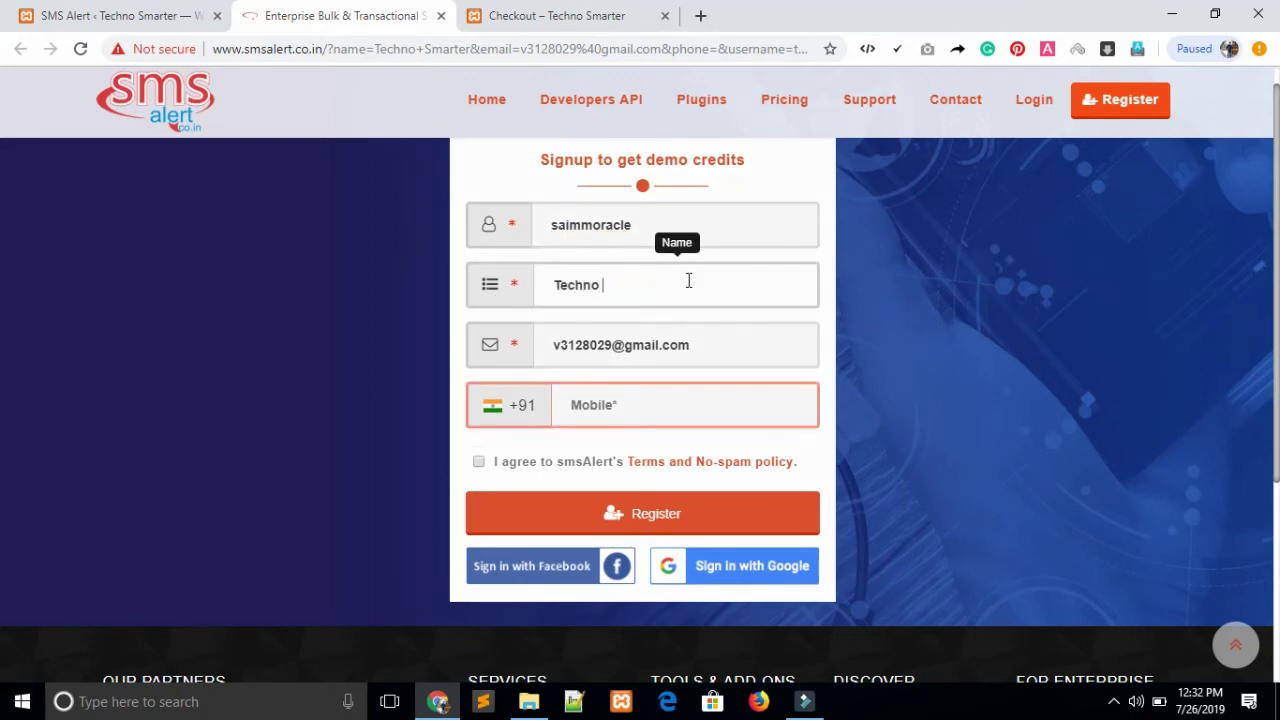
{"action": "type", "text": " Samrter"}
{"action": "left_click", "coordinate": [705, 340]}
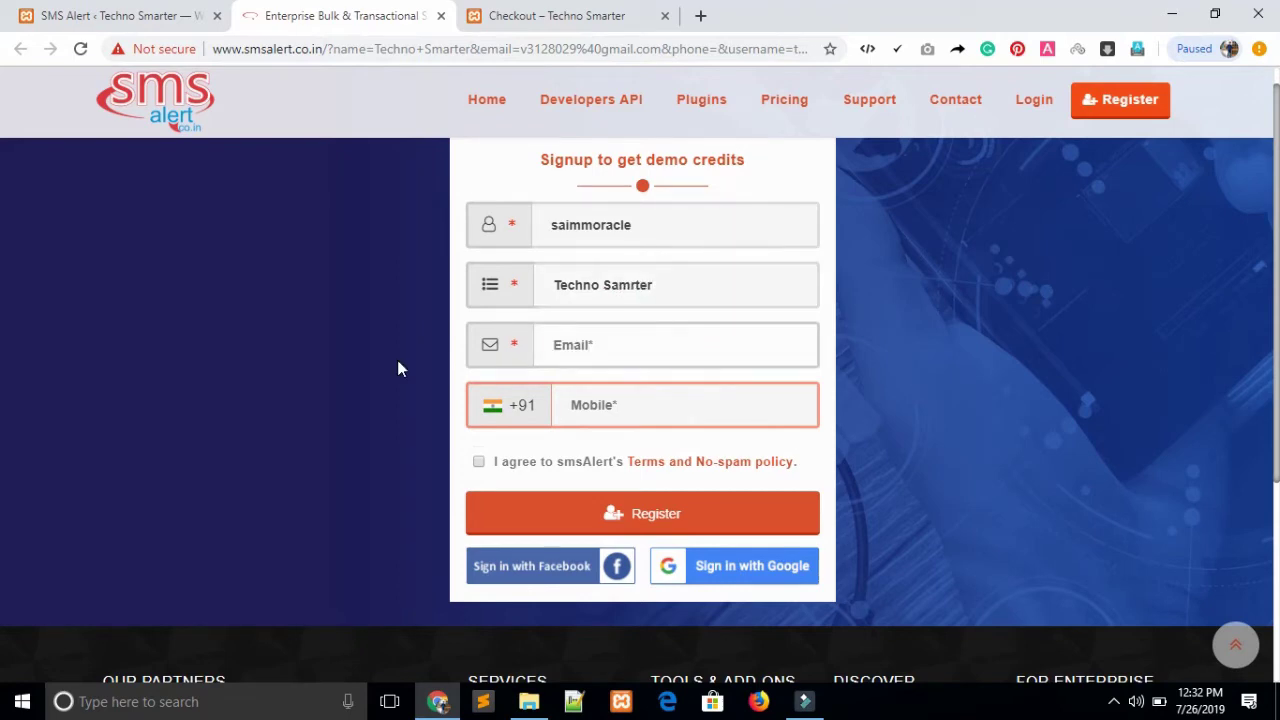
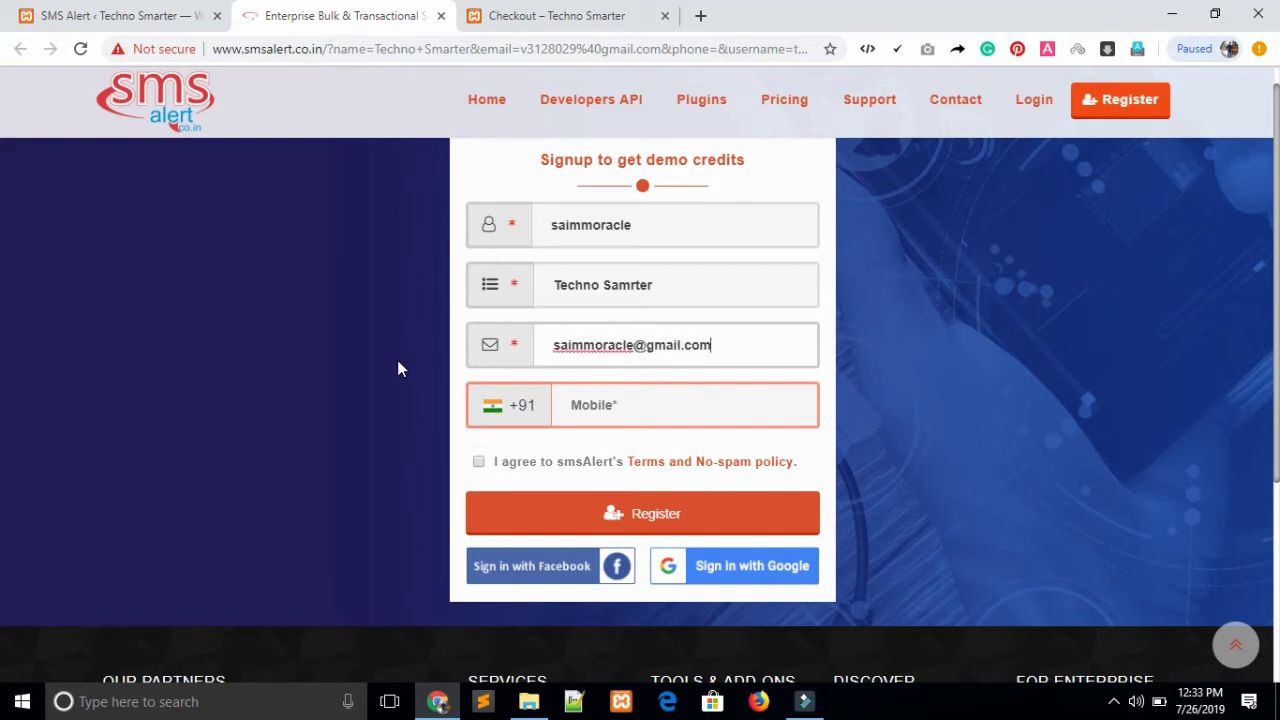
{"action": "left_click", "coordinate": [479, 463]}
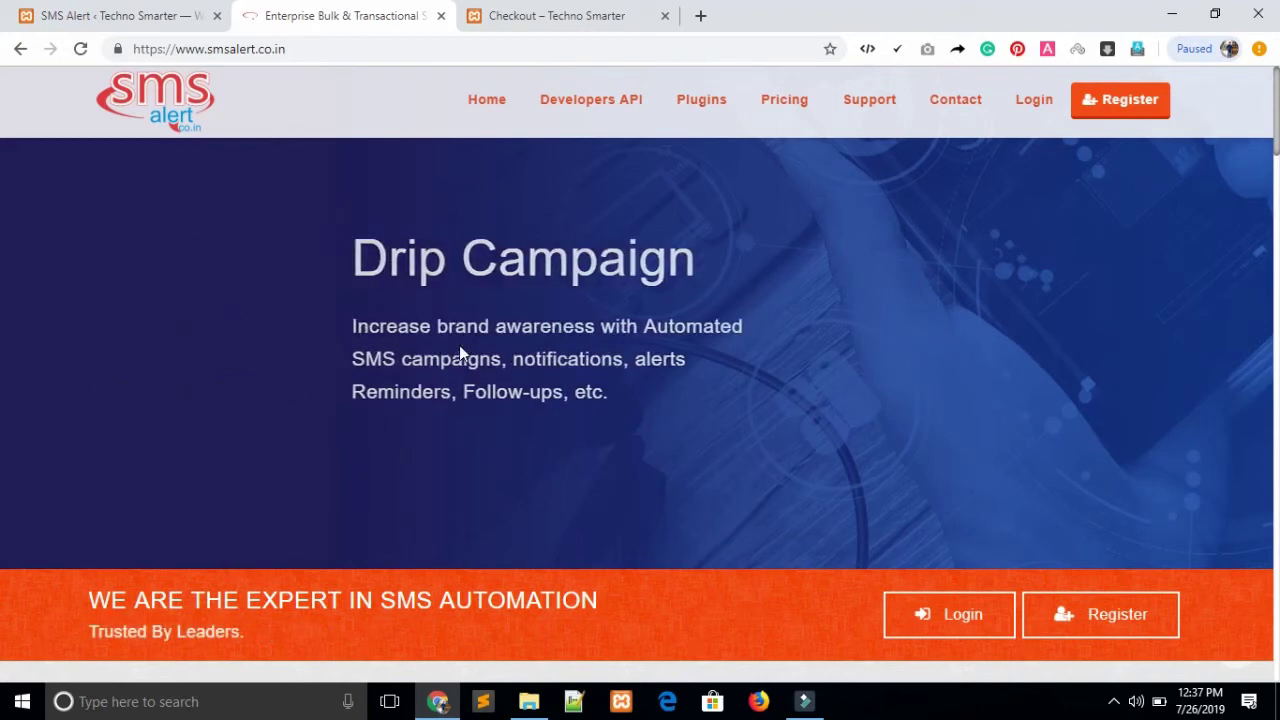
Fill the SMS Alert username and password on the WooCommerce SMS Alert settings page, then view SMS Credits
{"action": "left_click", "coordinate": [86, 12]}
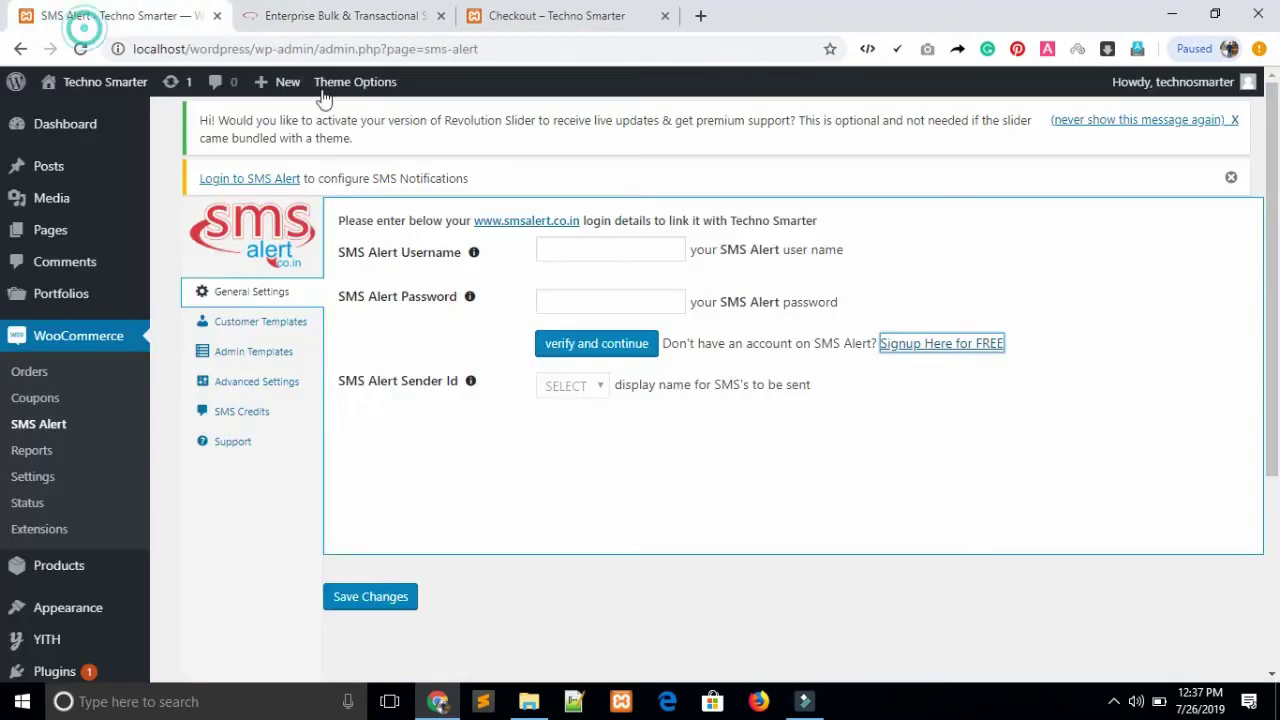
{"action": "left_click", "coordinate": [611, 252]}
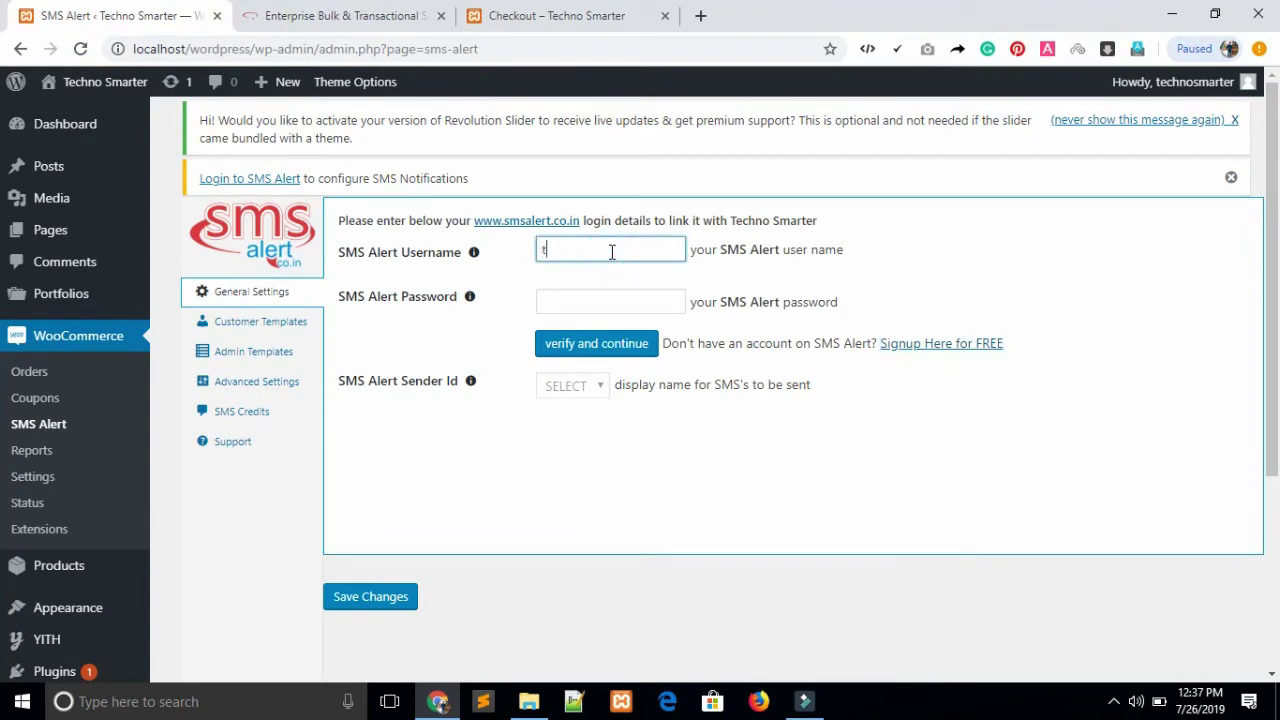
{"action": "left_click", "coordinate": [612, 309]}
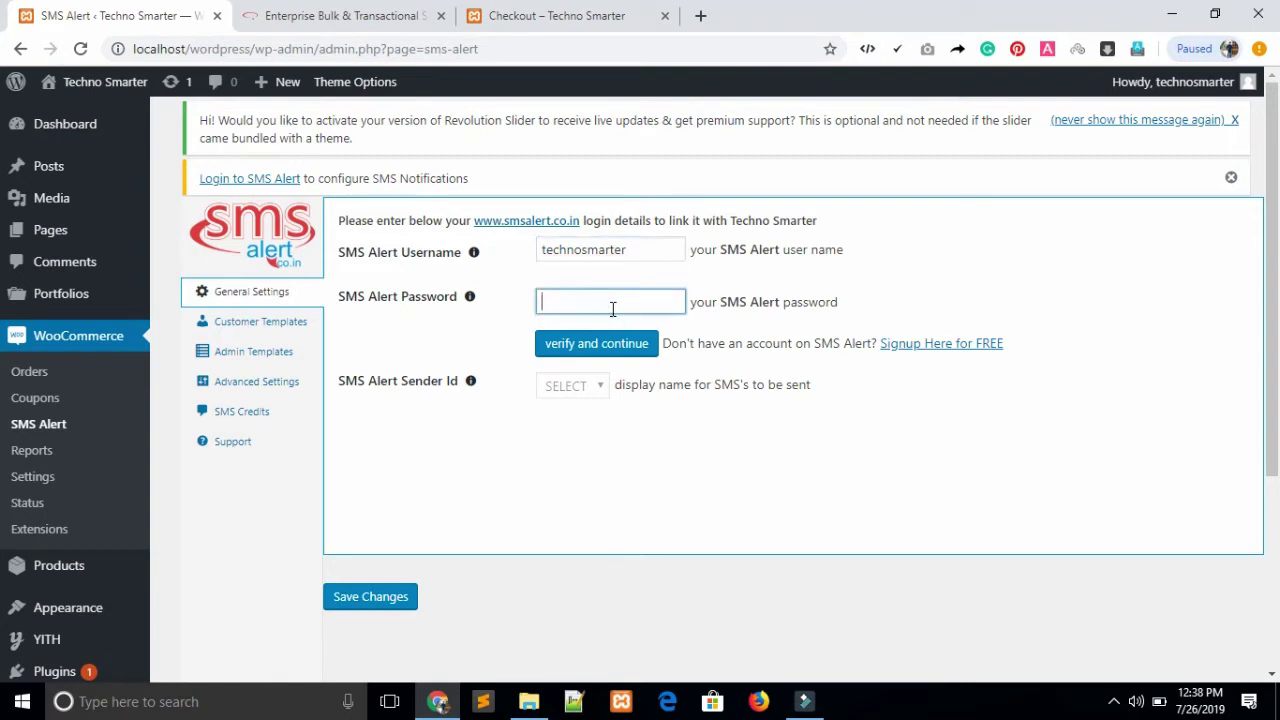
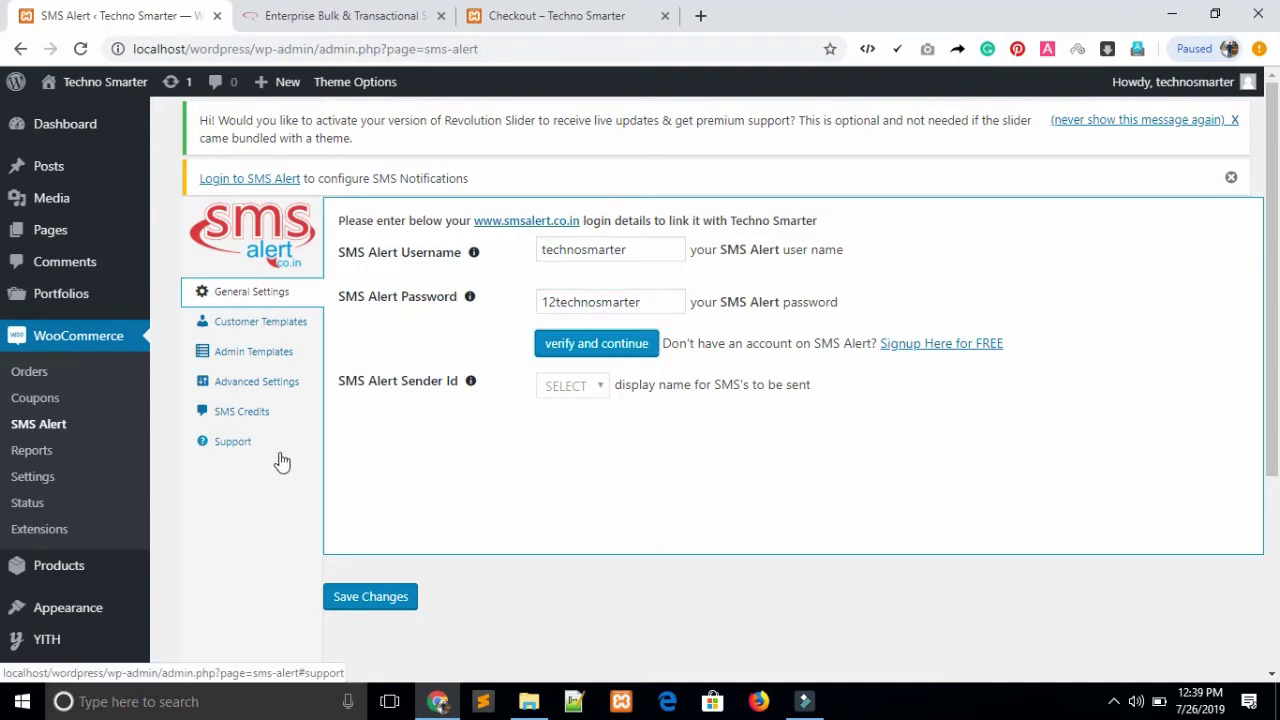
{"action": "left_click", "coordinate": [240, 420]}
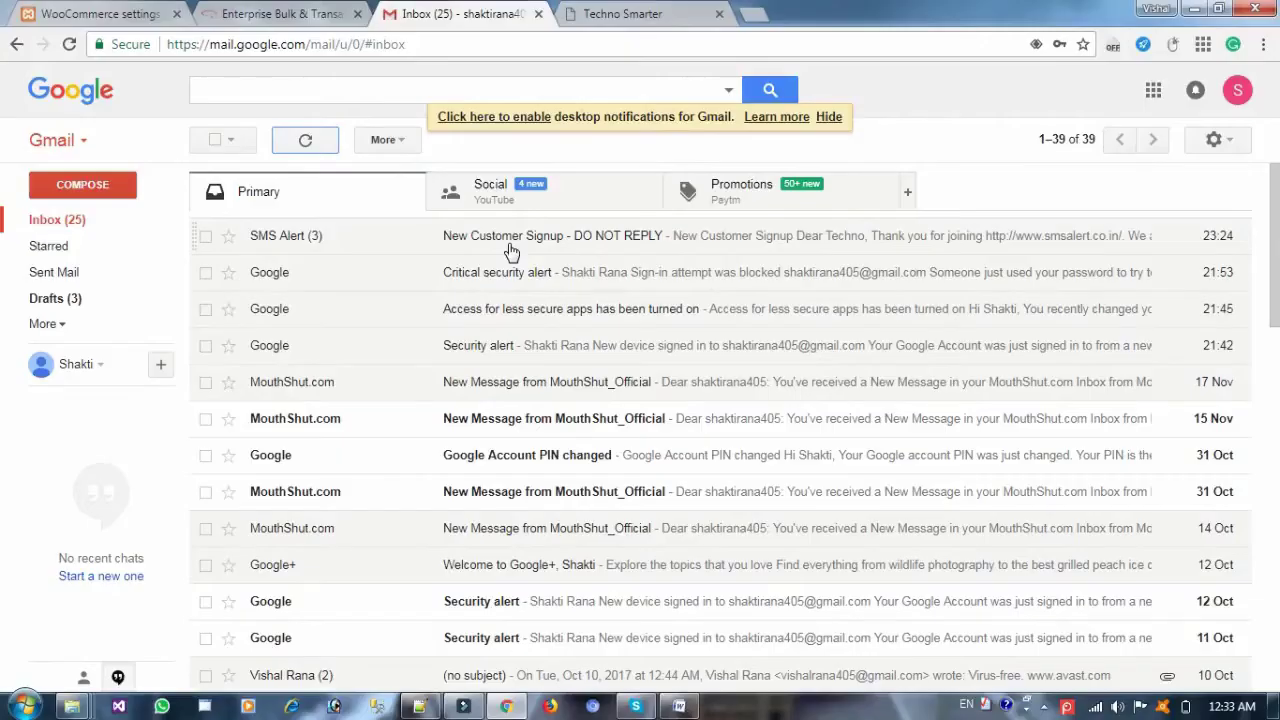
Open the New Customer Signup email and copy its username into the smsalert.co.in login form
{"action": "left_click", "coordinate": [505, 245]}
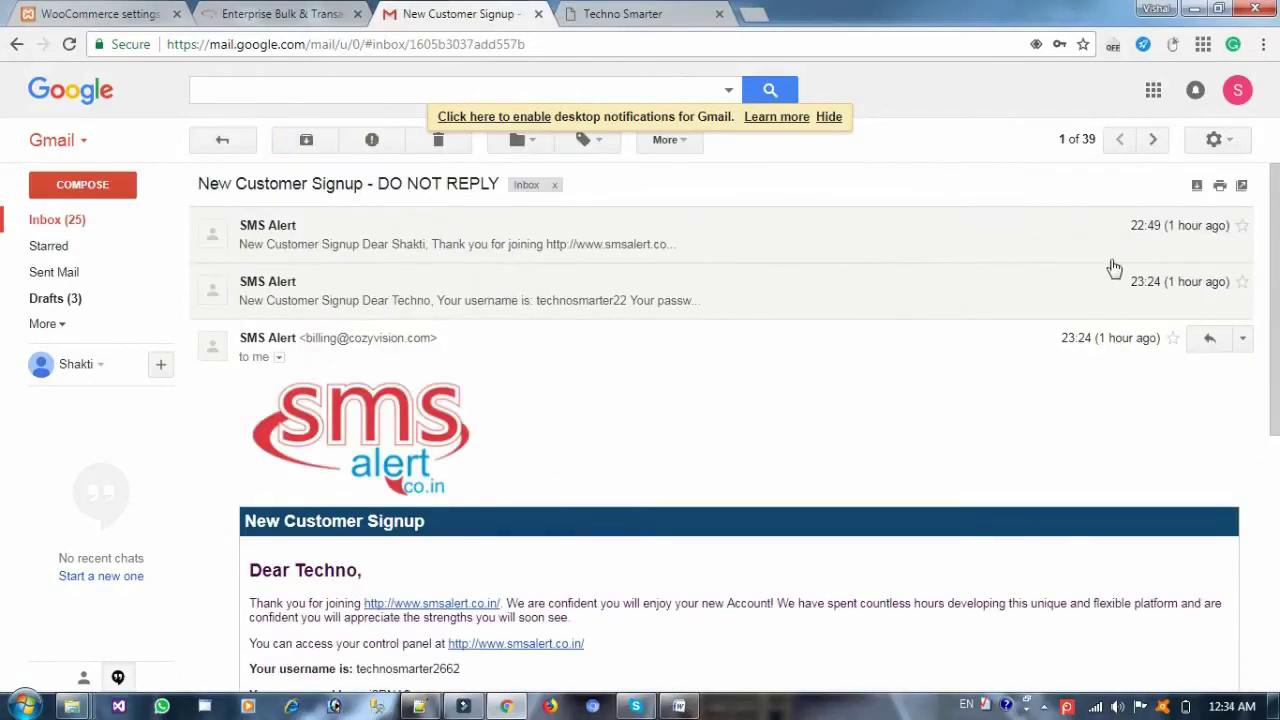
{"action": "scroll", "coordinate": [1278, 456], "scroll_direction": "down", "scroll_amount": 3}
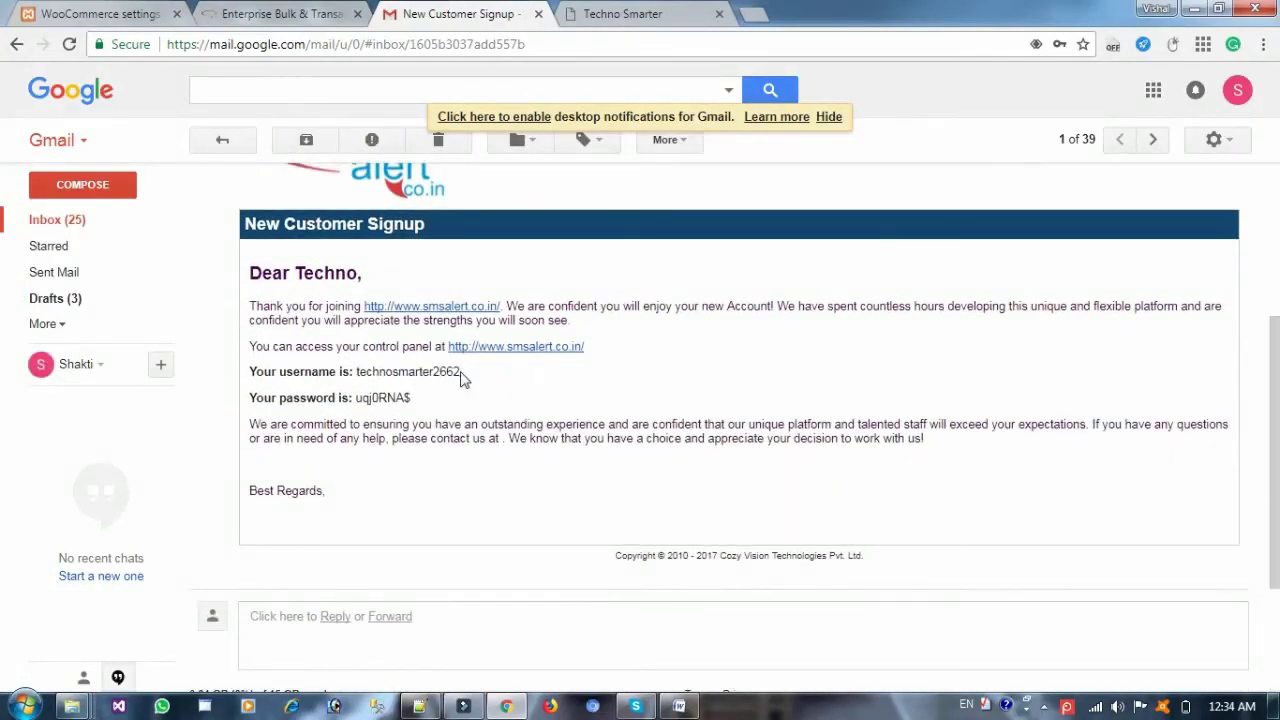
{"action": "left_click_drag", "start_coordinate": [464, 373], "coordinate": [358, 378]}
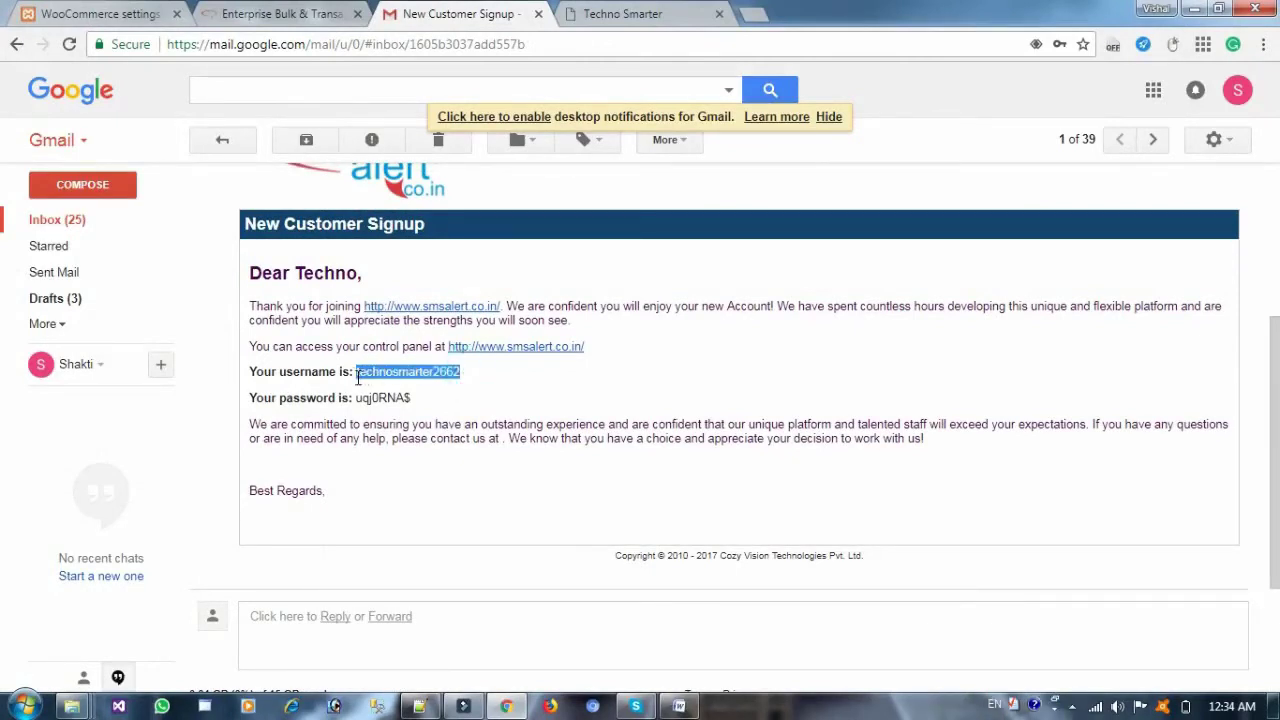
{"action": "key", "text": "ctrl+c"}
{"action": "key", "text": "ctrl+shift+Tab"}
{"action": "left_click", "coordinate": [520, 343]}
{"action": "key", "text": "ctrl+v"}
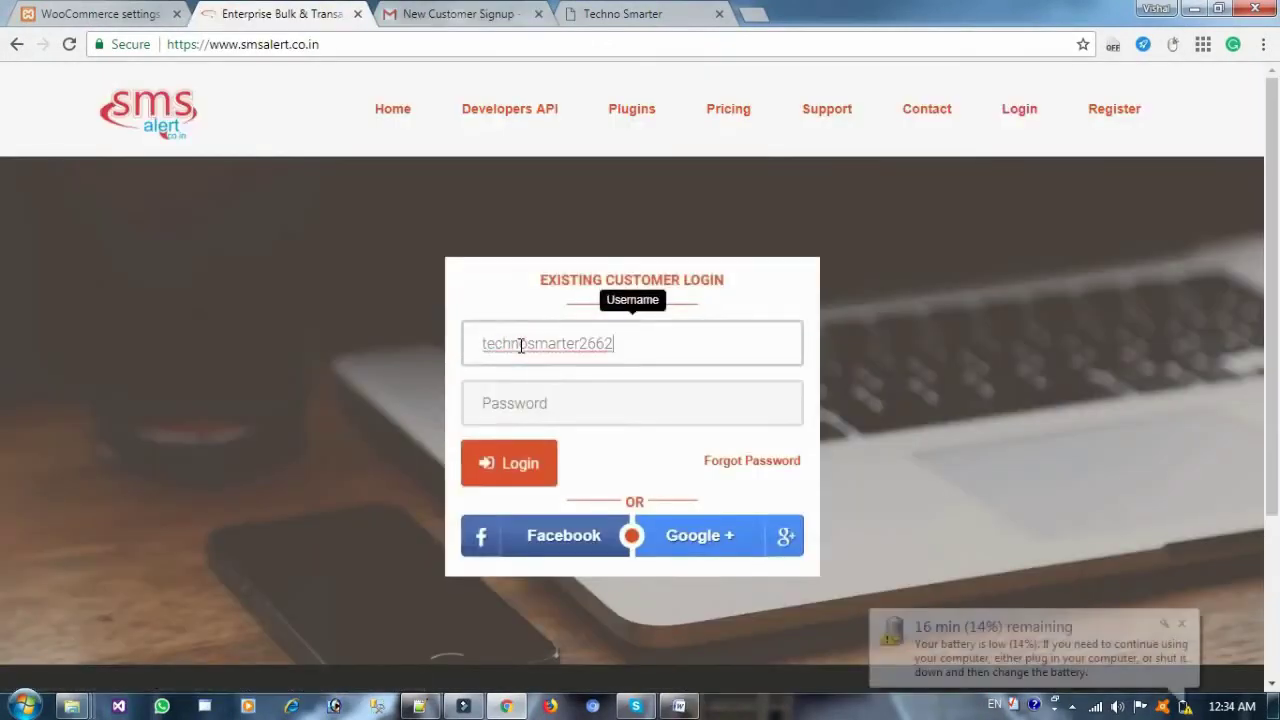
Copy the emailed password into the login form and log in to the SMS Alert dashboard
{"action": "left_click", "coordinate": [459, 10]}
{"action": "left_click_drag", "start_coordinate": [430, 400], "coordinate": [356, 397]}
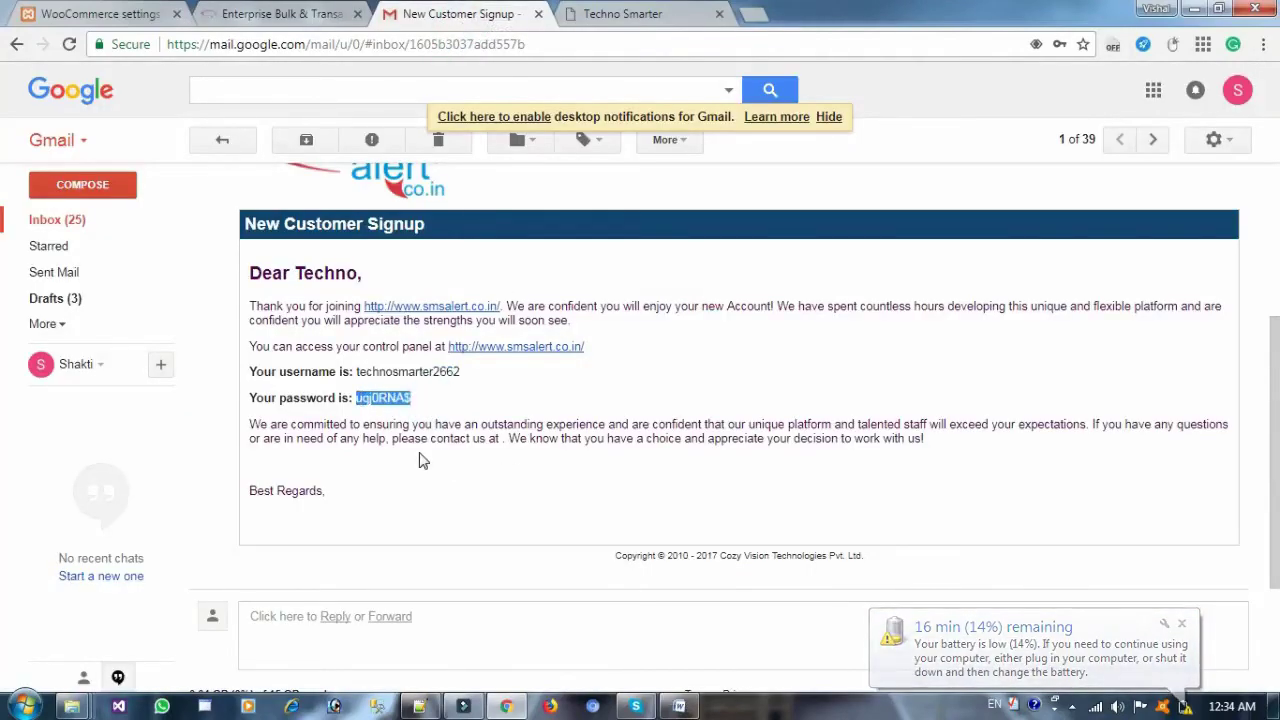
{"action": "left_click", "coordinate": [305, 15]}
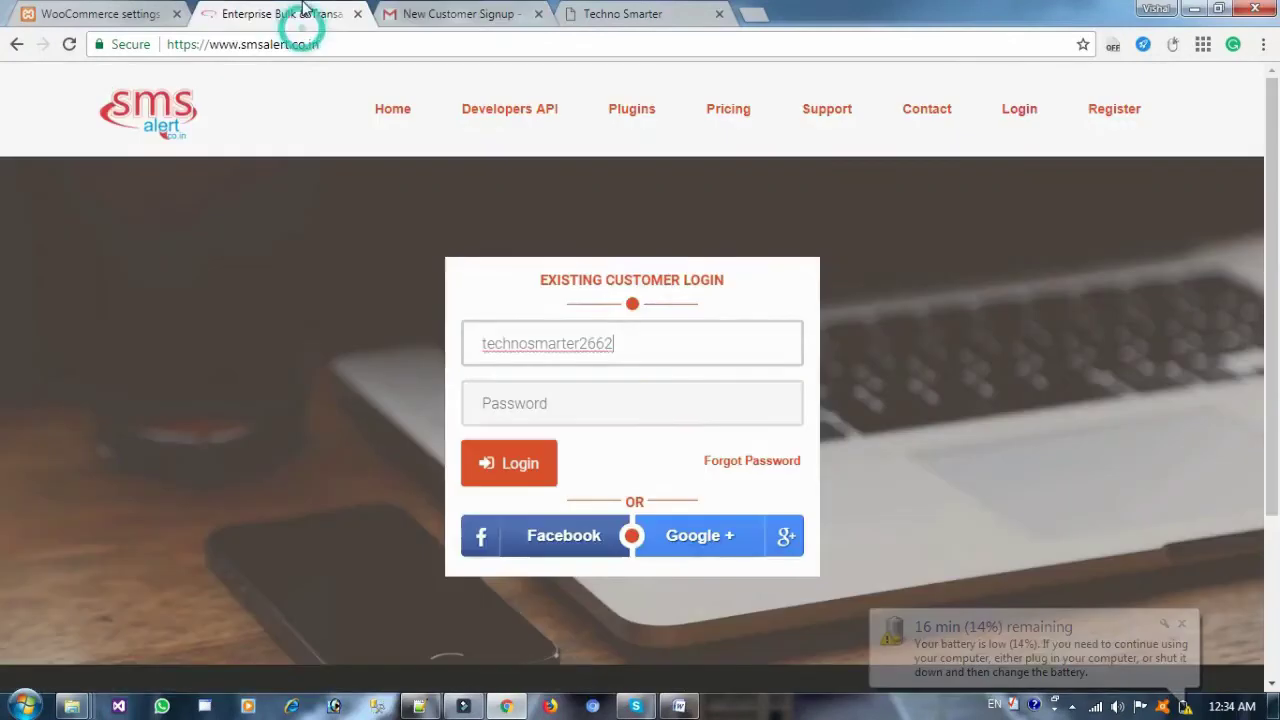
{"action": "left_click", "coordinate": [535, 393]}
{"action": "key", "text": "ctrl+v"}
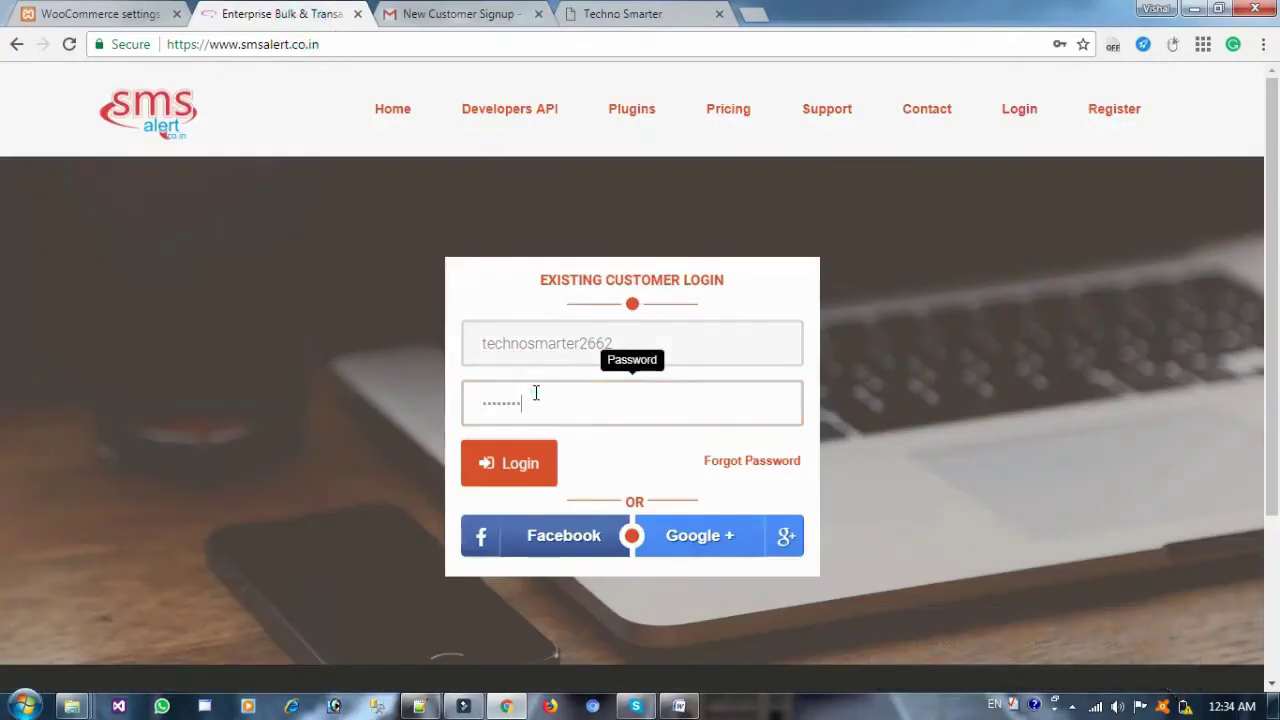
{"action": "left_click", "coordinate": [522, 478]}
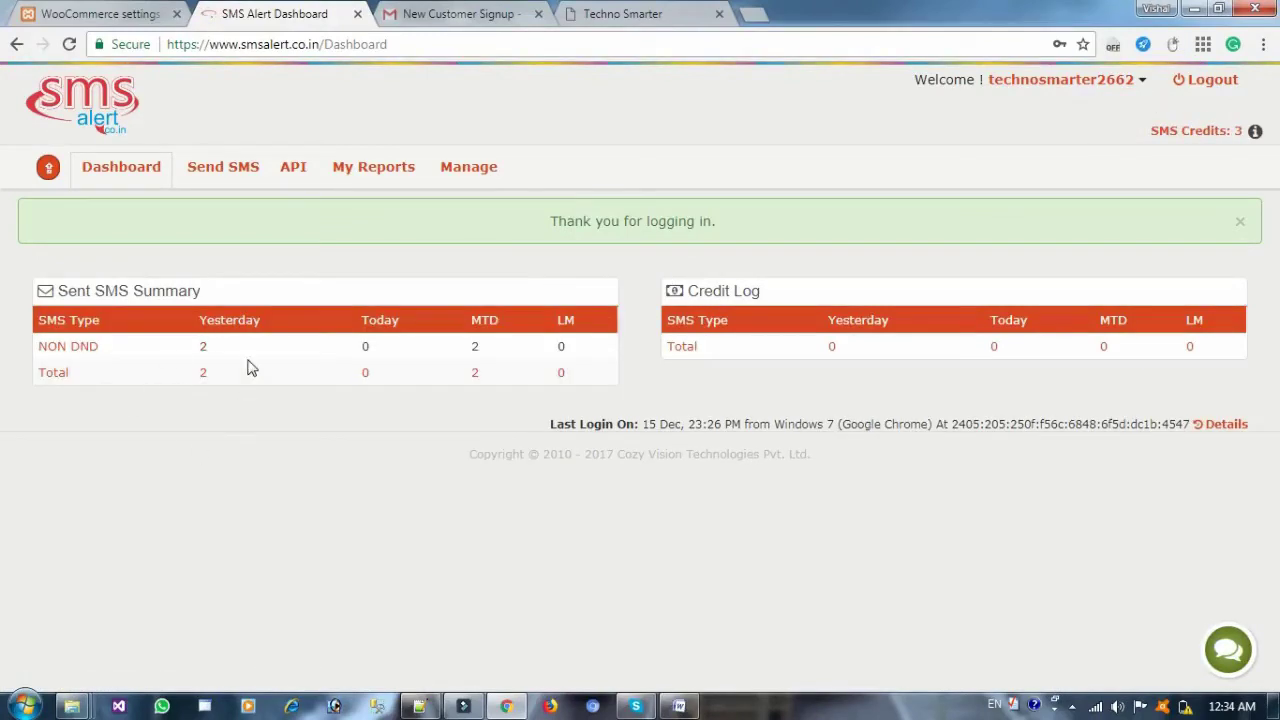
Copy the username from the signup email into the WooCommerce SMS Alert username field
{"action": "left_click", "coordinate": [103, 12]}
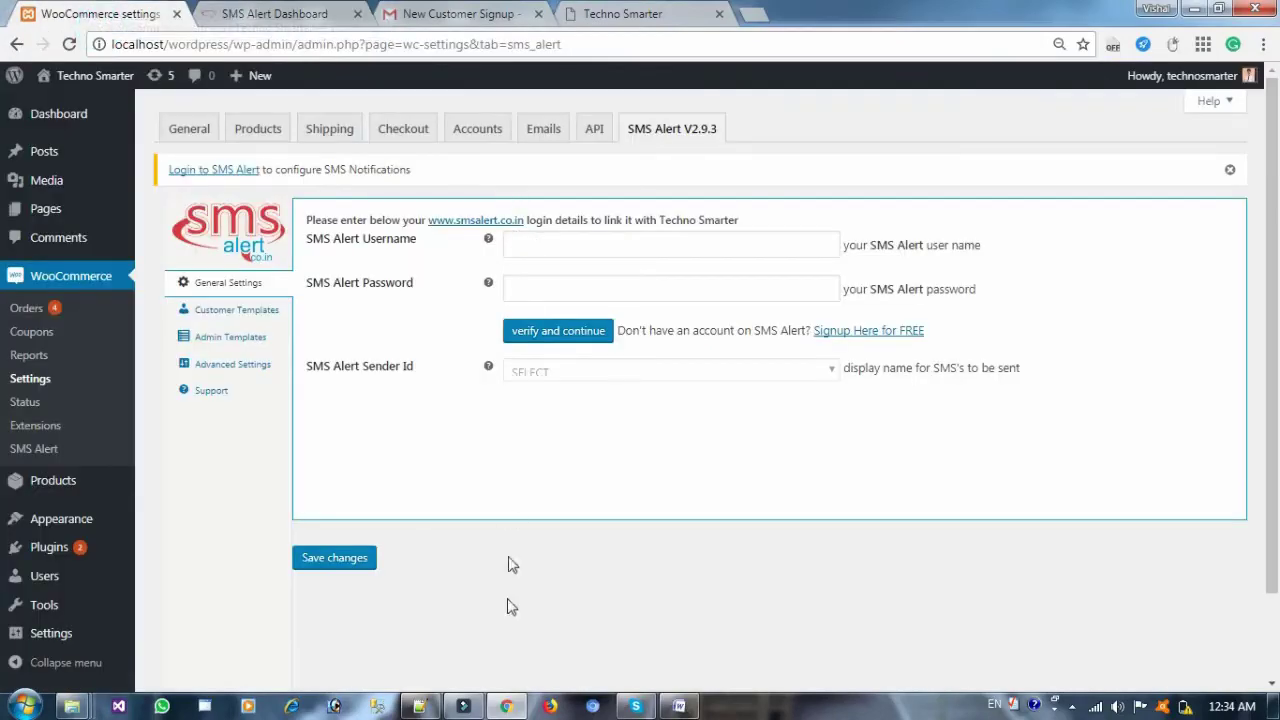
{"action": "left_click", "coordinate": [448, 14]}
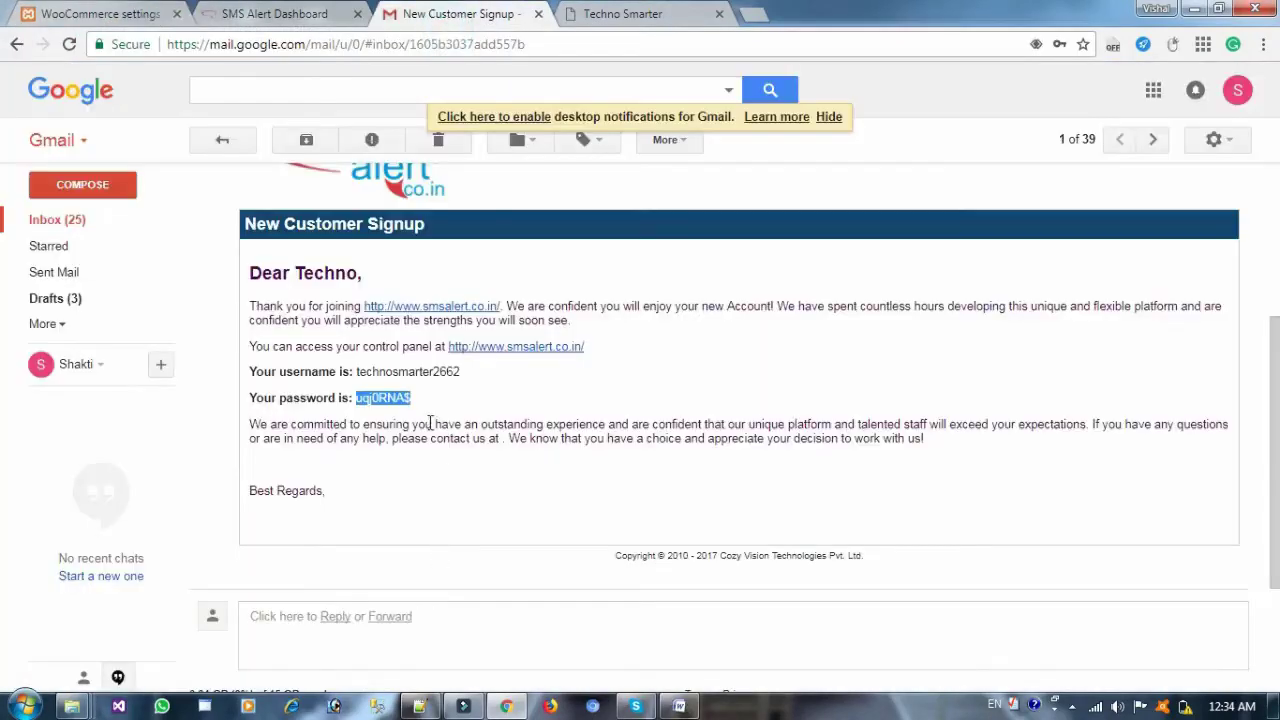
{"action": "left_click_drag", "start_coordinate": [464, 377], "coordinate": [358, 375]}
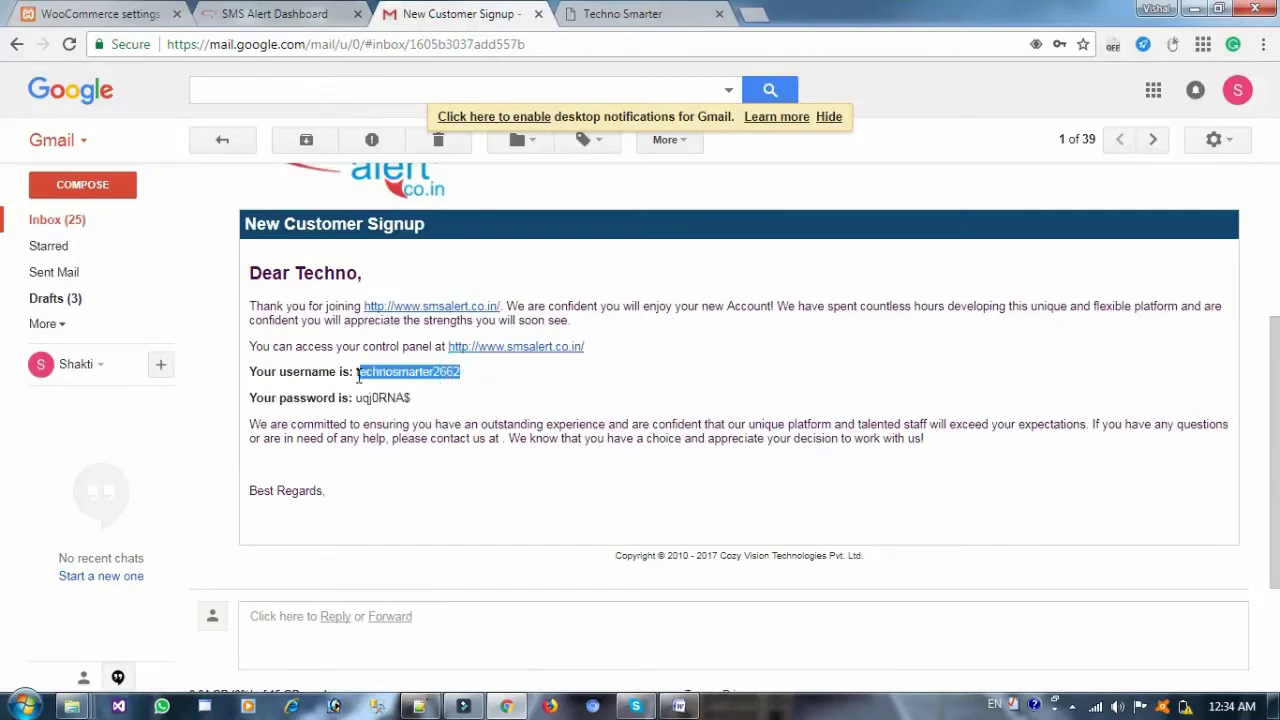
{"action": "left_click", "coordinate": [145, 14]}
{"action": "left_click", "coordinate": [542, 252]}
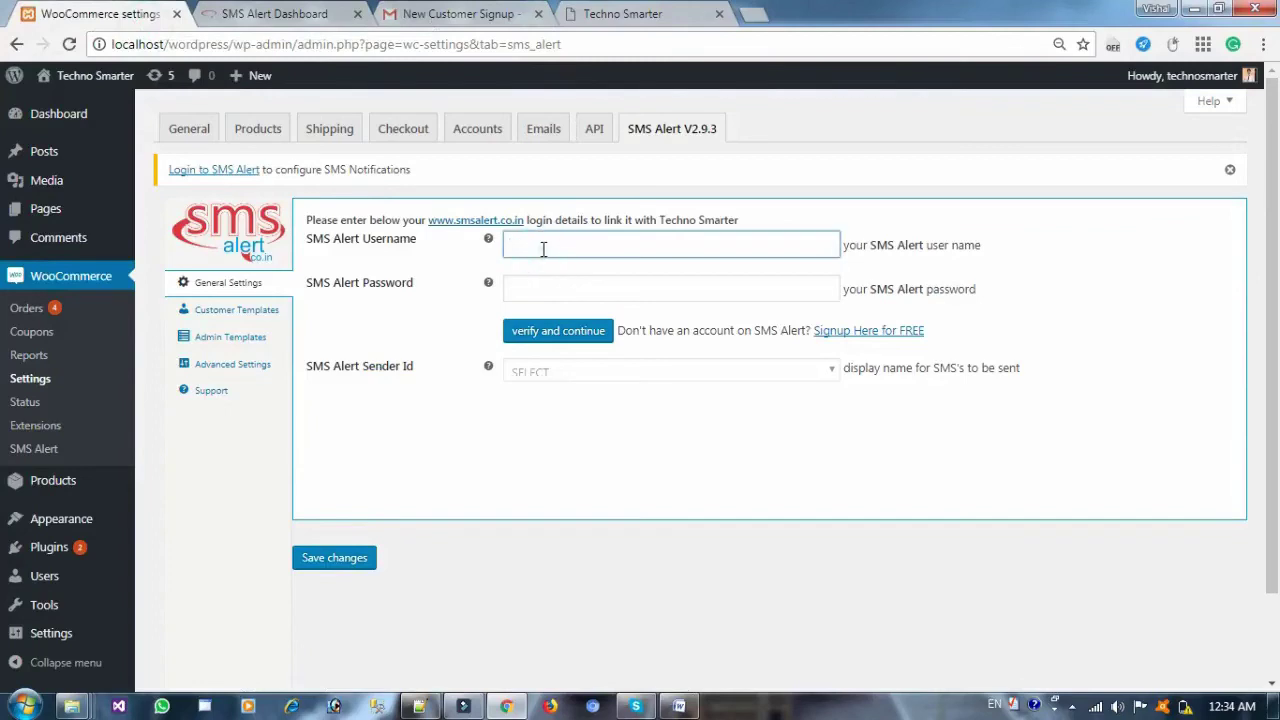
{"action": "key", "text": "ctrl+v"}
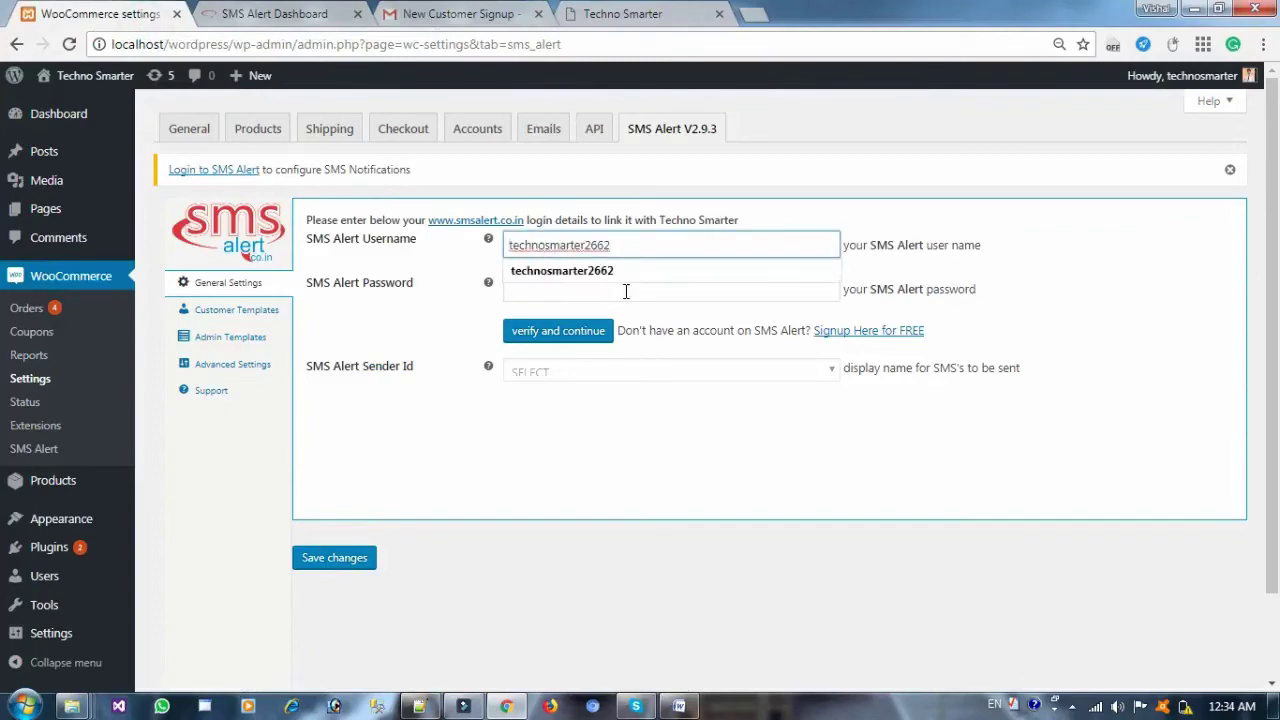
Paste the emailed password, verify the login, and save the settings with sender ID eStore
{"action": "left_click", "coordinate": [624, 290]}
{"action": "left_click", "coordinate": [438, 12]}
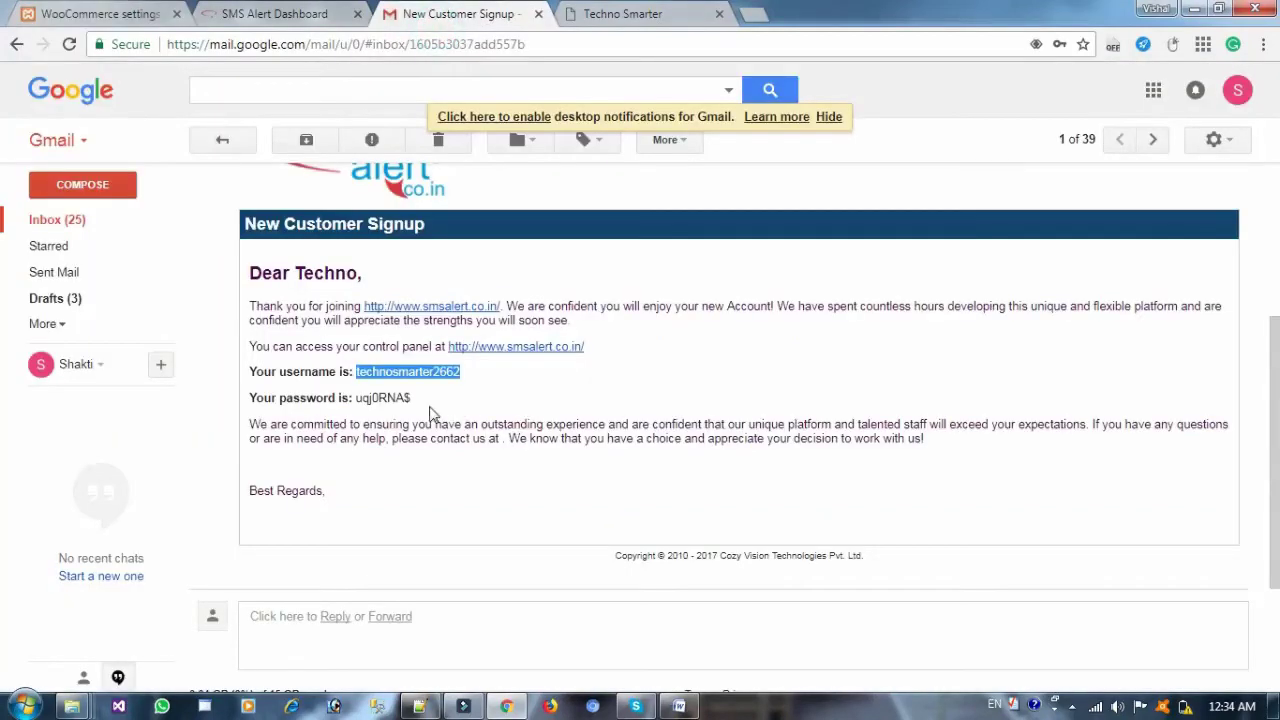
{"action": "left_click_drag", "start_coordinate": [414, 398], "coordinate": [357, 399]}
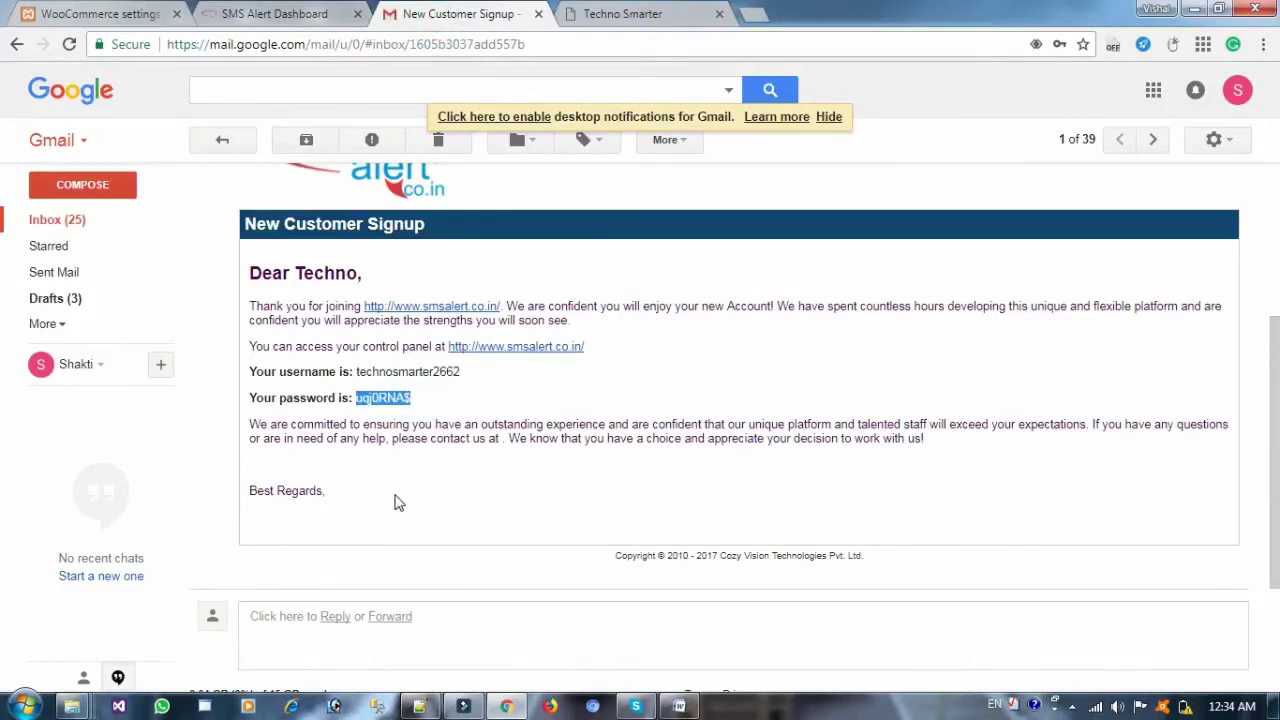
{"action": "left_click_drag", "start_coordinate": [1266, 451], "coordinate": [1276, 406]}
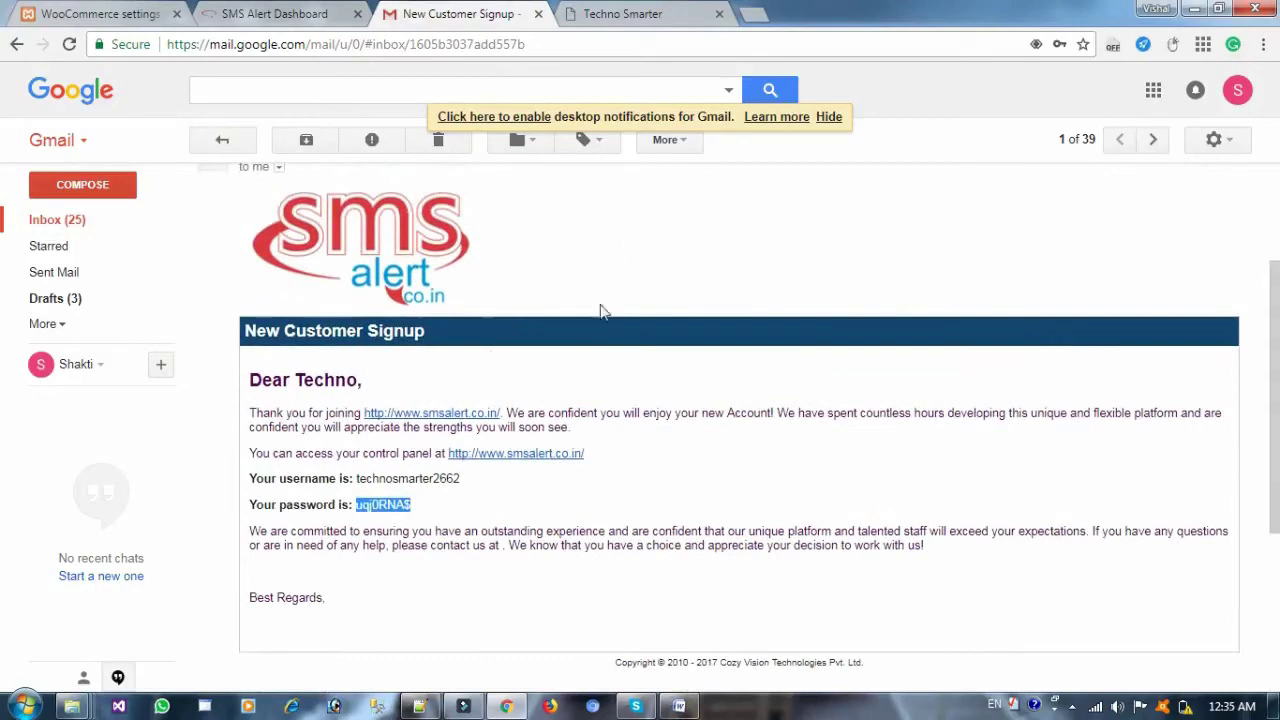
{"action": "left_click", "coordinate": [120, 16]}
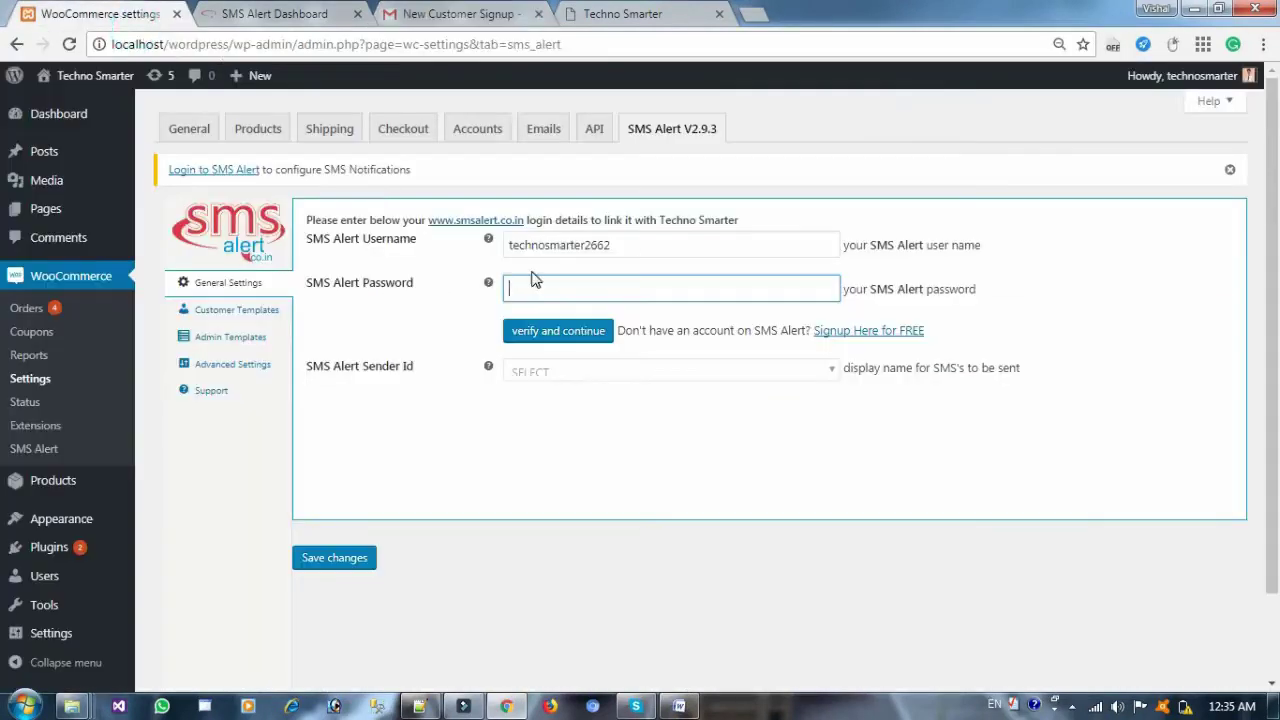
{"action": "key", "text": "ctrl+v"}
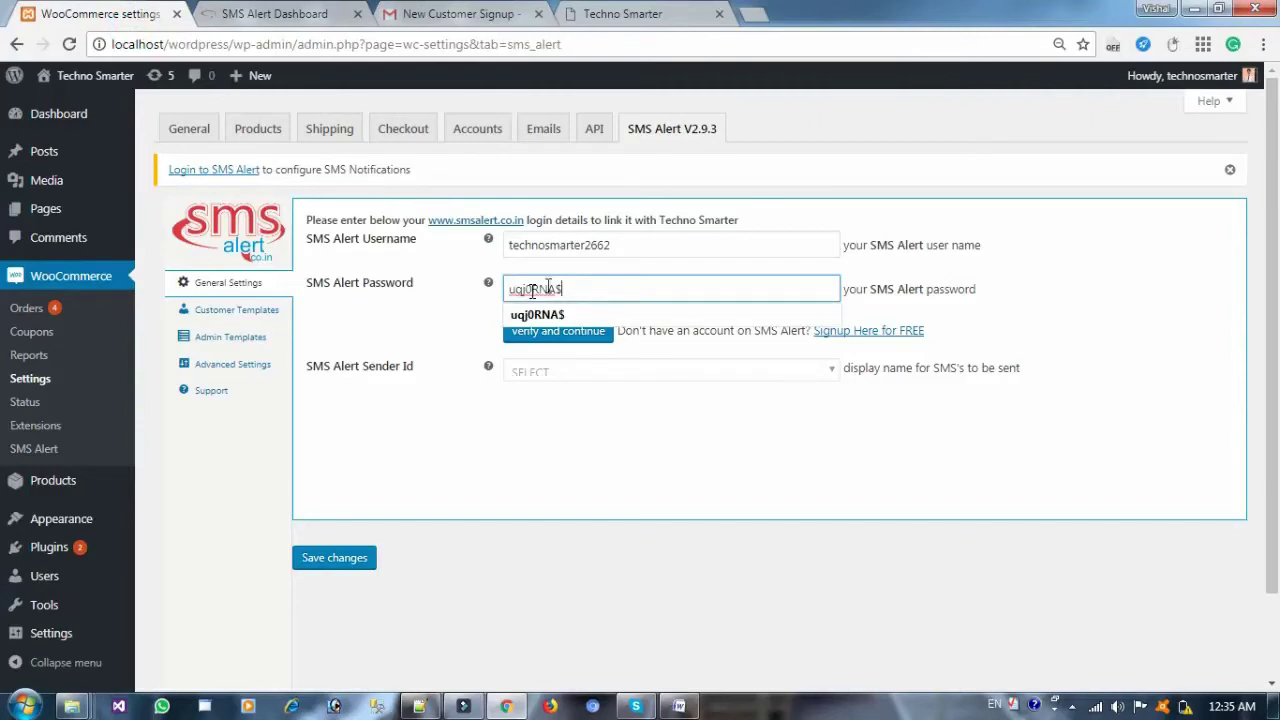
{"action": "left_click", "coordinate": [588, 338]}
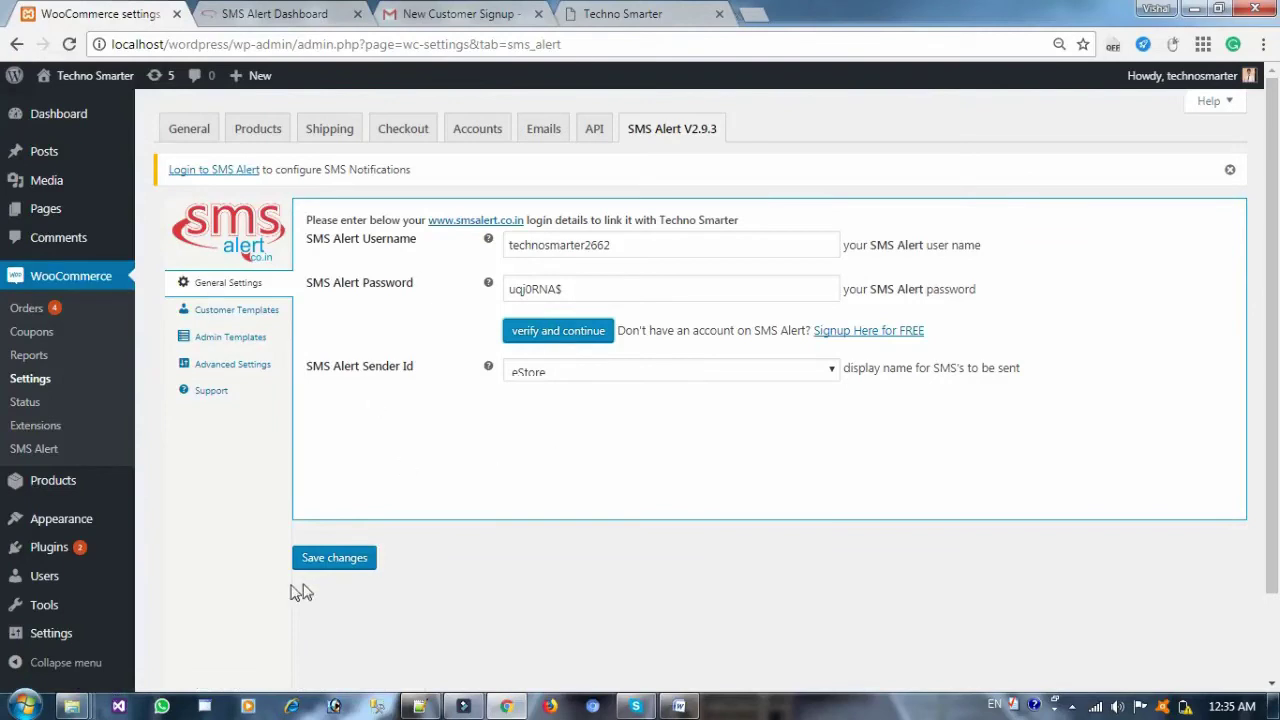
{"action": "left_click", "coordinate": [335, 564]}
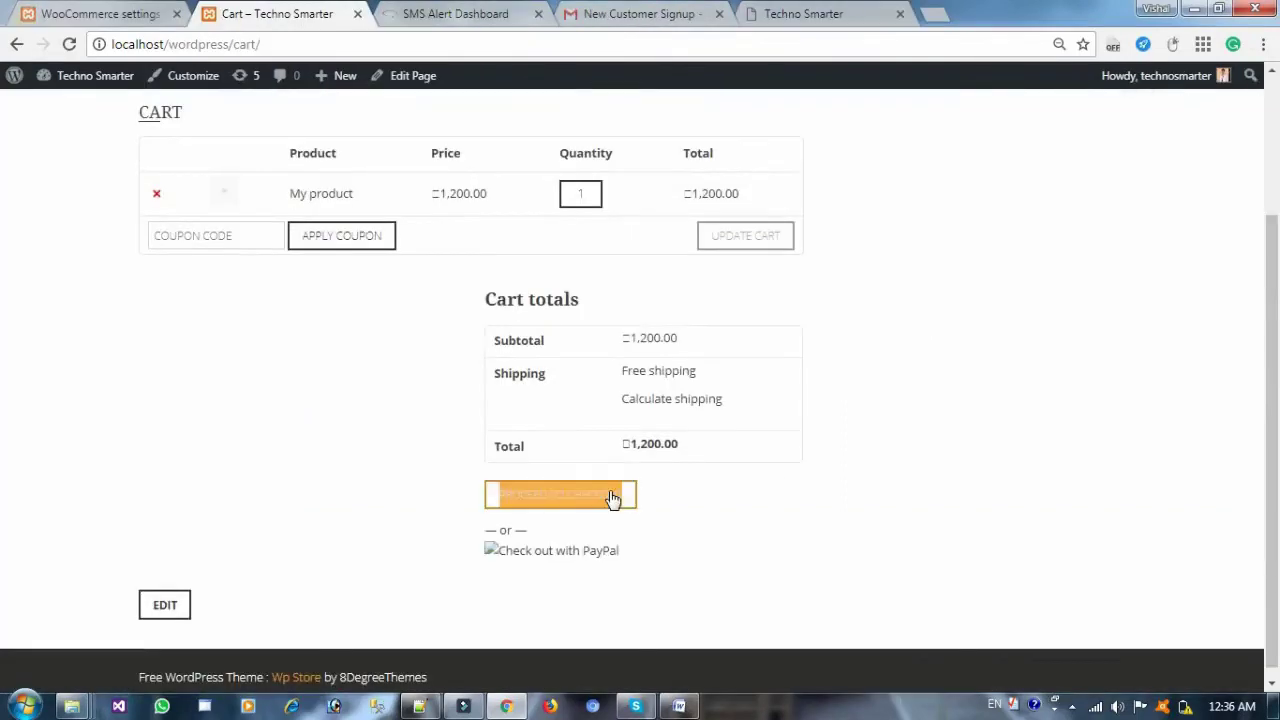
Check out My product with Cash on delivery and place the ₹1,200.00 test order
{"action": "left_click", "coordinate": [612, 497]}
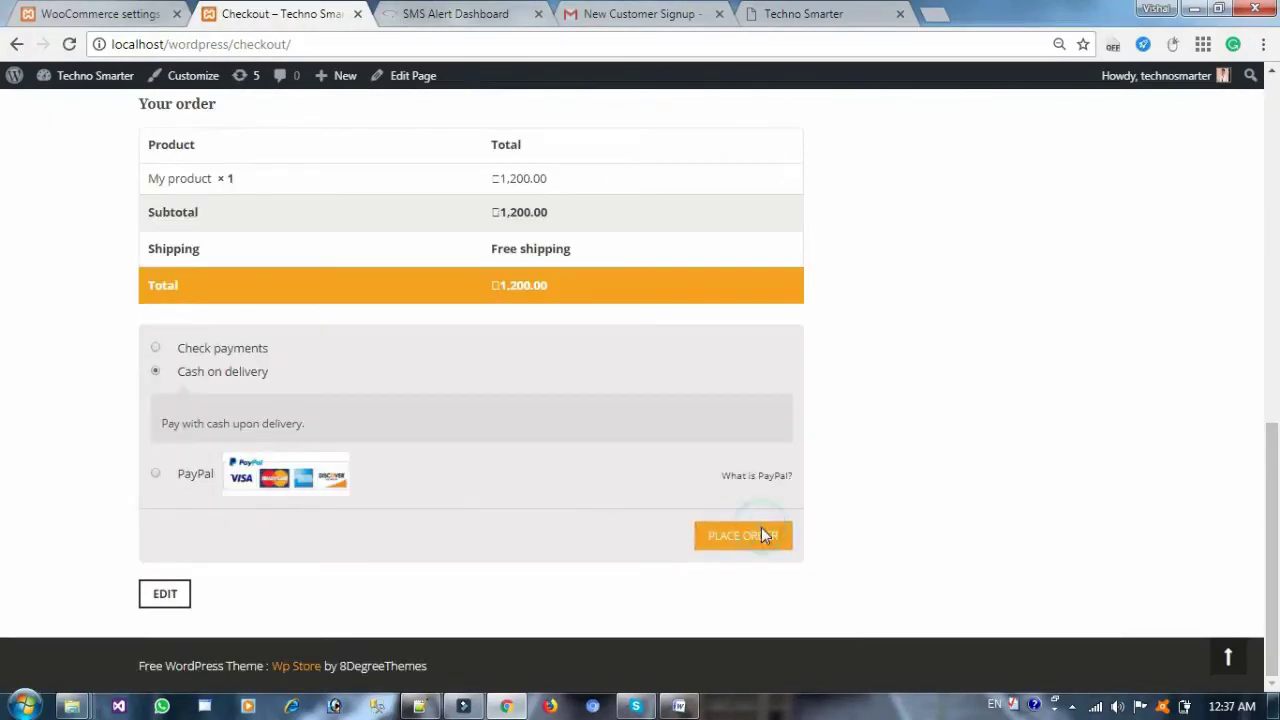
{"action": "left_click", "coordinate": [761, 529]}
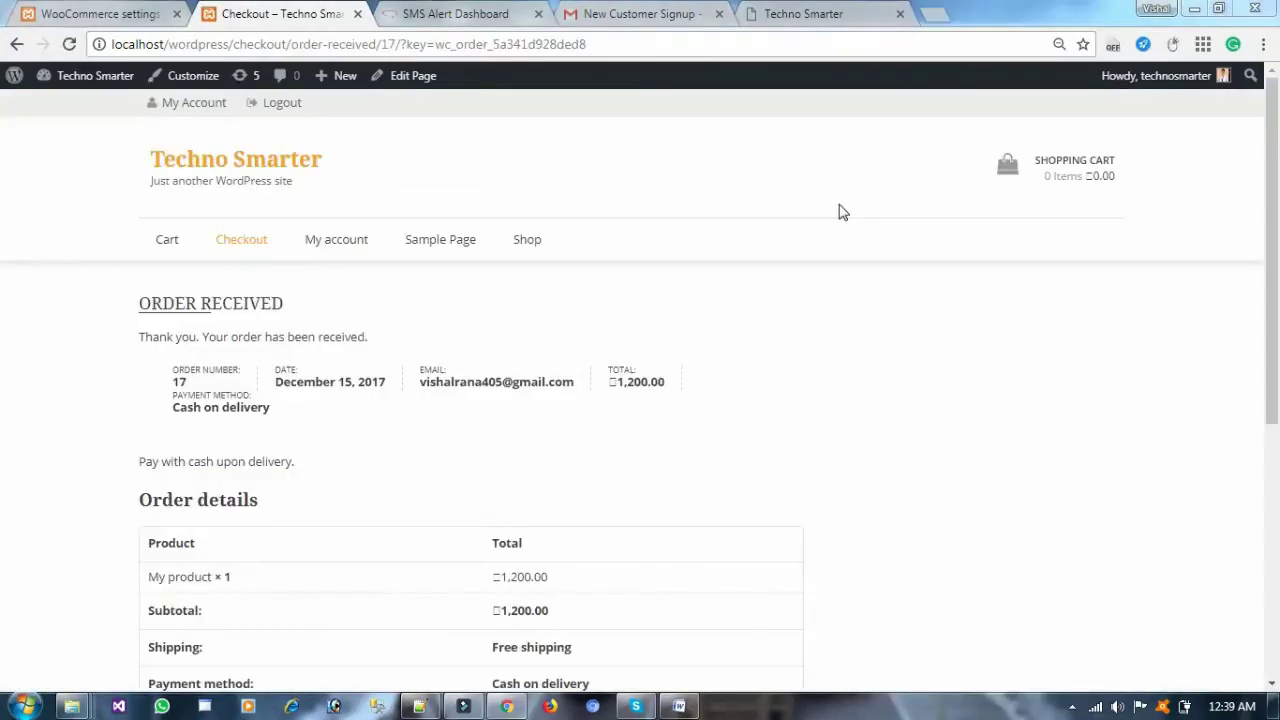
{"action": "left_click", "coordinate": [455, 13]}
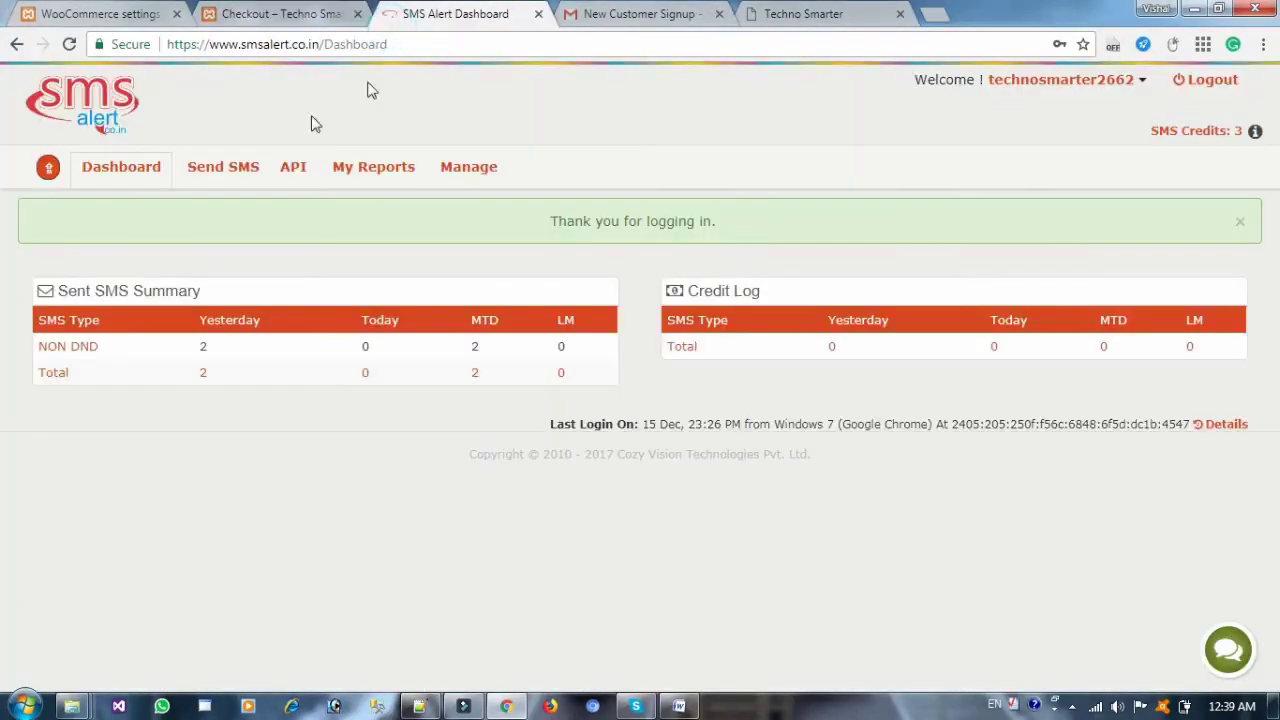
Reload the SMS Alert dashboard to confirm credits fell to 2, then return to WooCommerce settings
{"action": "left_click", "coordinate": [70, 44]}
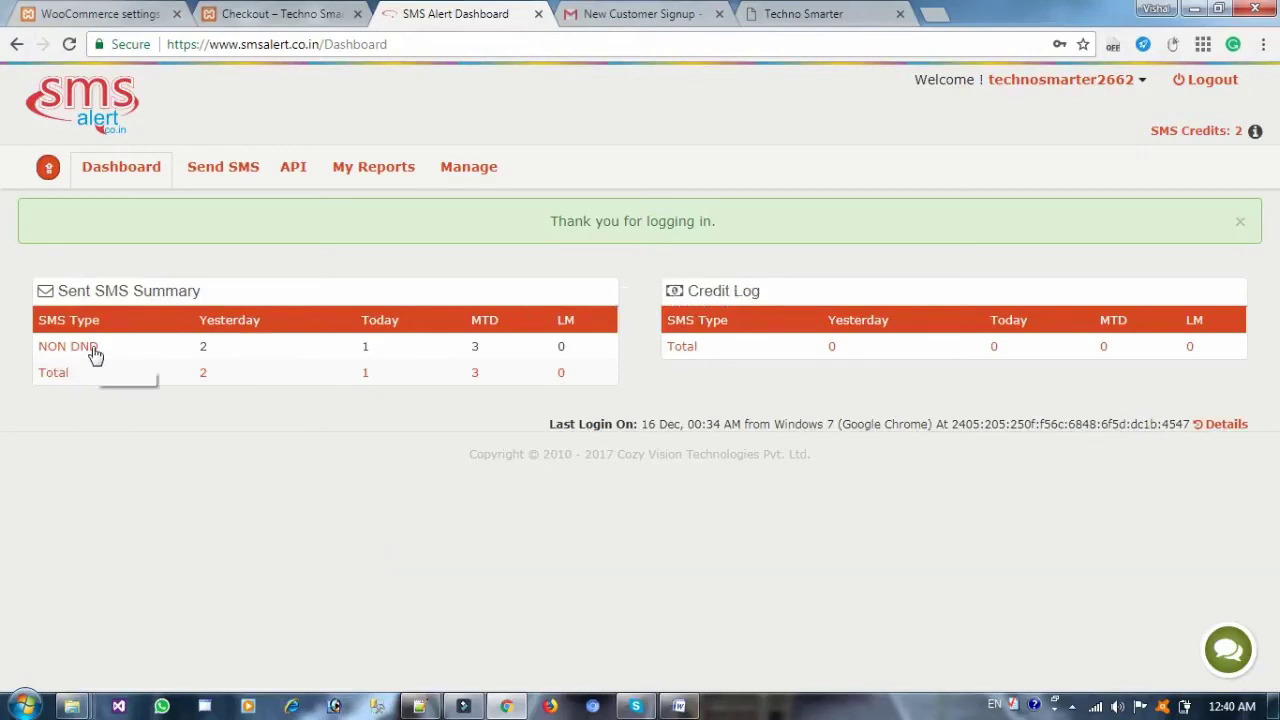
{"action": "left_click", "coordinate": [345, 10]}
{"action": "left_click", "coordinate": [145, 10]}
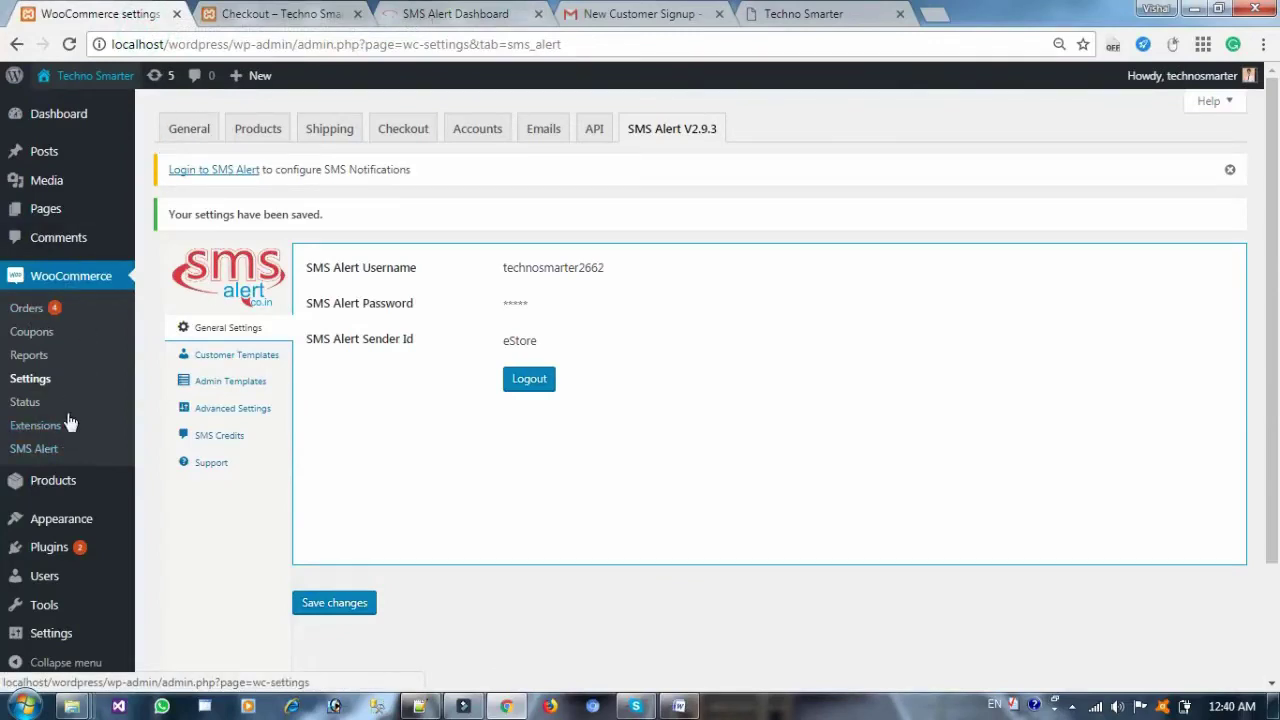
Reload the SMS Alert settings and open SMS Credits to see 2 Nondnd credits remaining
{"action": "left_click", "coordinate": [40, 452]}
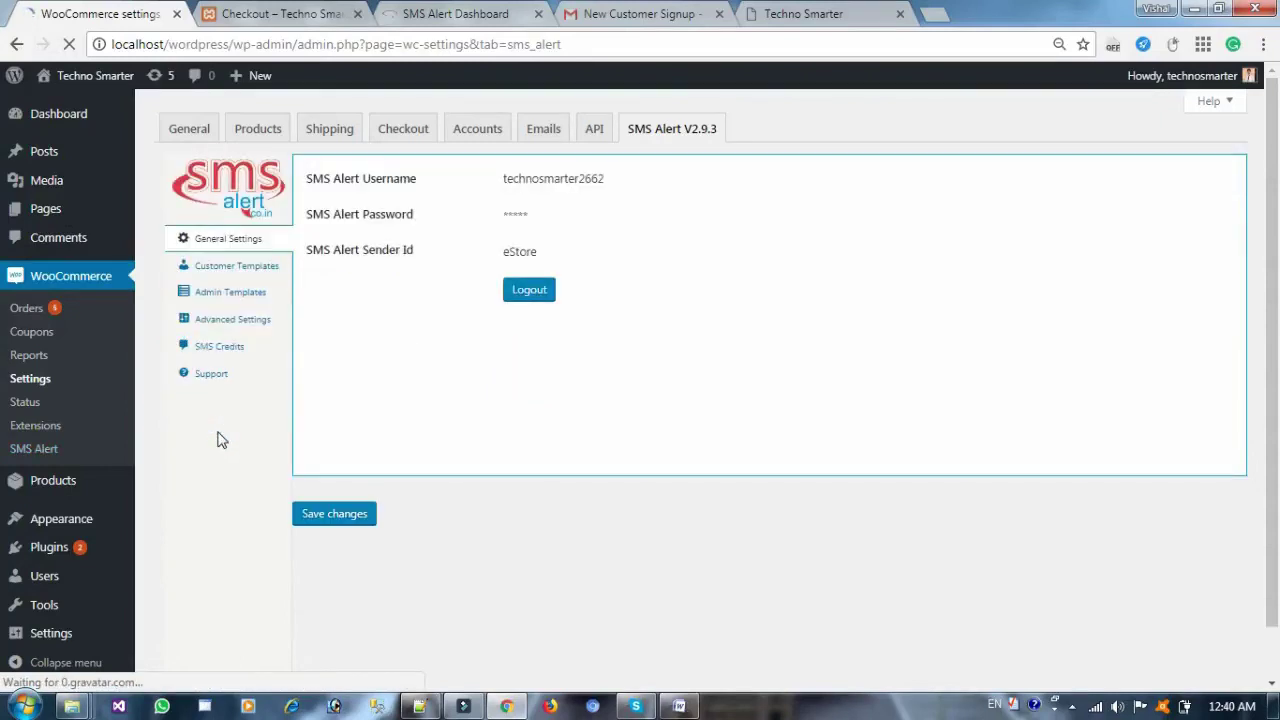
{"action": "left_click", "coordinate": [212, 350]}
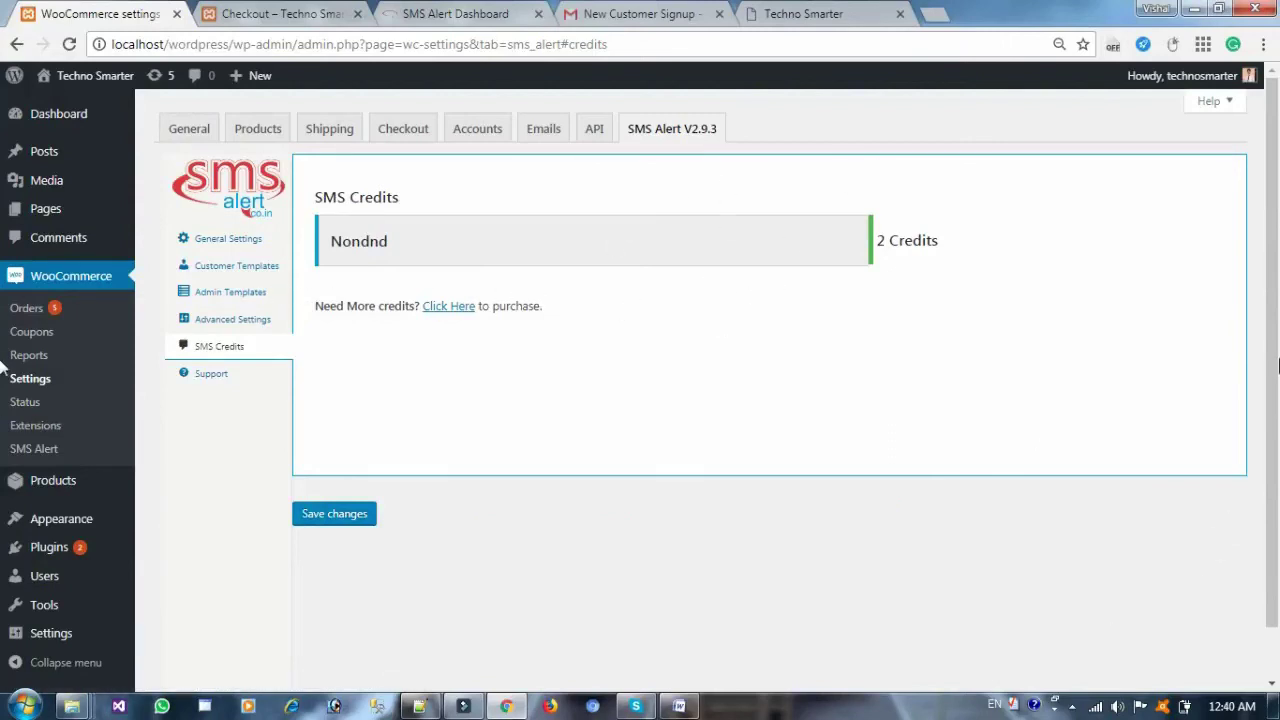
{"action": "scroll", "coordinate": [1277, 400], "scroll_direction": "down", "scroll_amount": 1}
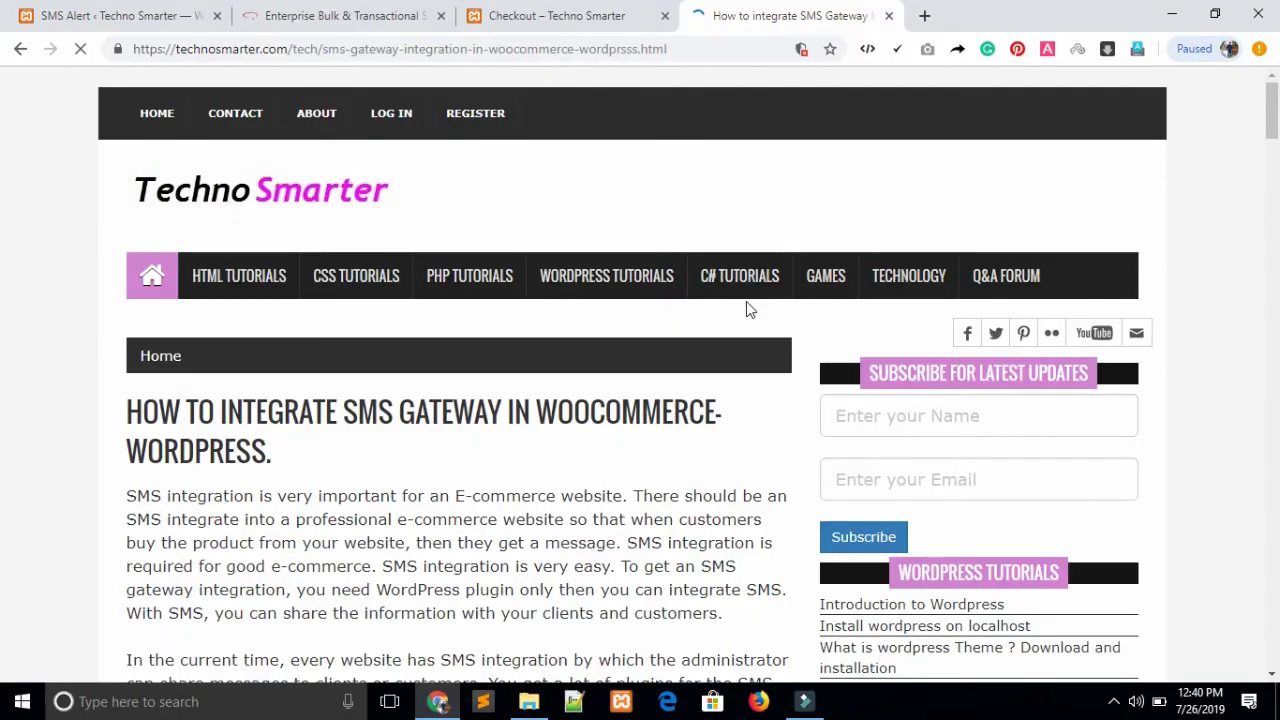
{"action": "scroll", "coordinate": [746, 303], "scroll_direction": "down", "scroll_amount": 8}
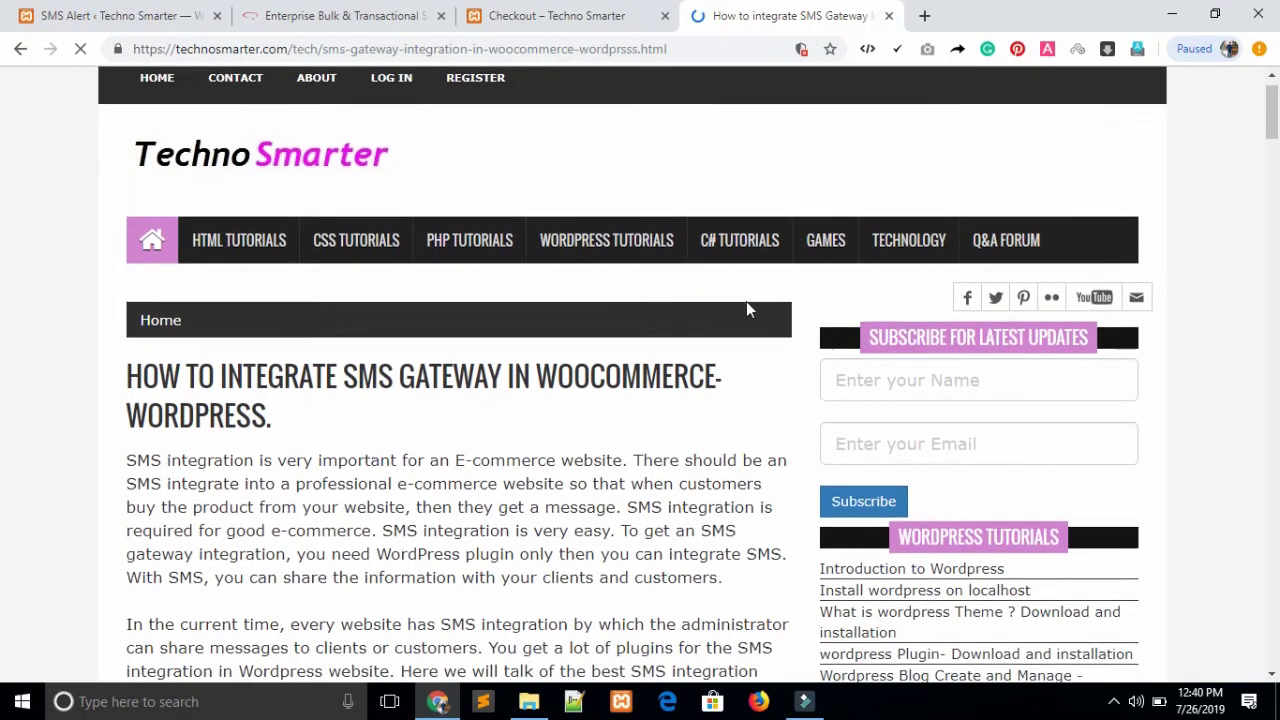
Scroll the Techno Smarter article to the sample eStore order-confirmation SMS under 'SMS gateway is successfully integrated'
{"action": "scroll", "coordinate": [746, 310], "scroll_direction": "down", "scroll_amount": 12}
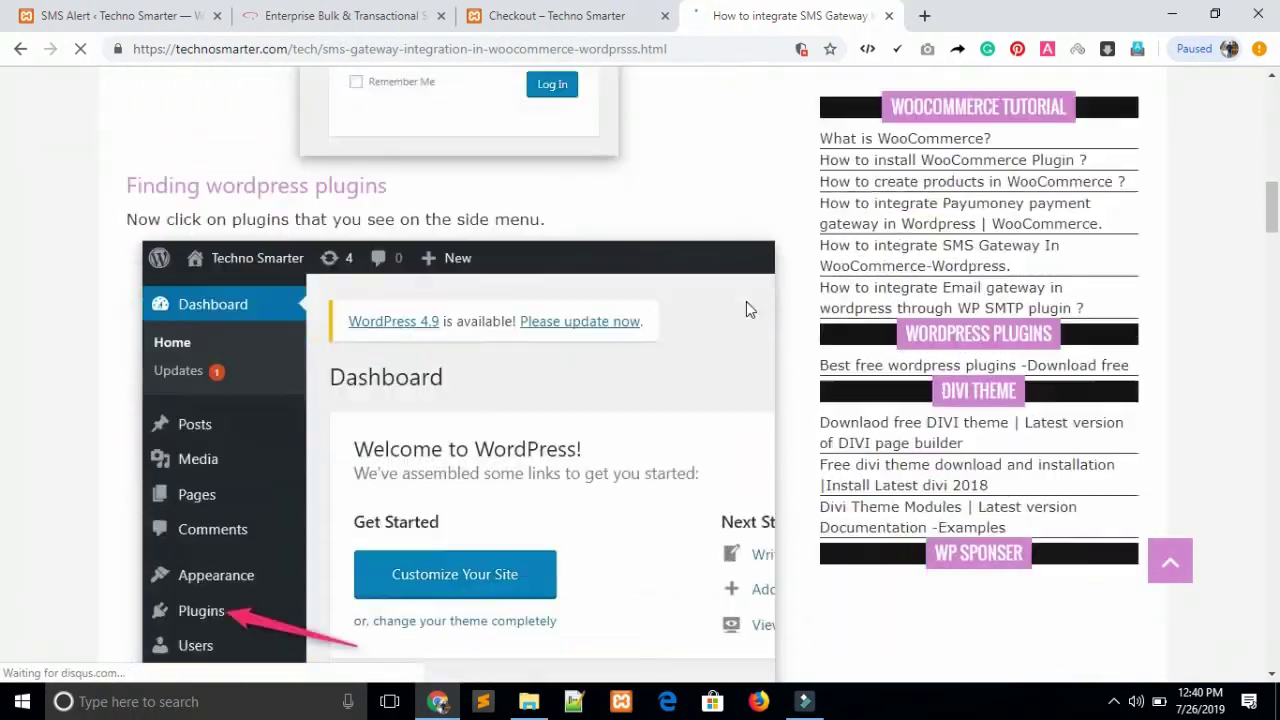
{"action": "scroll", "coordinate": [746, 310], "scroll_direction": "down", "scroll_amount": 10}
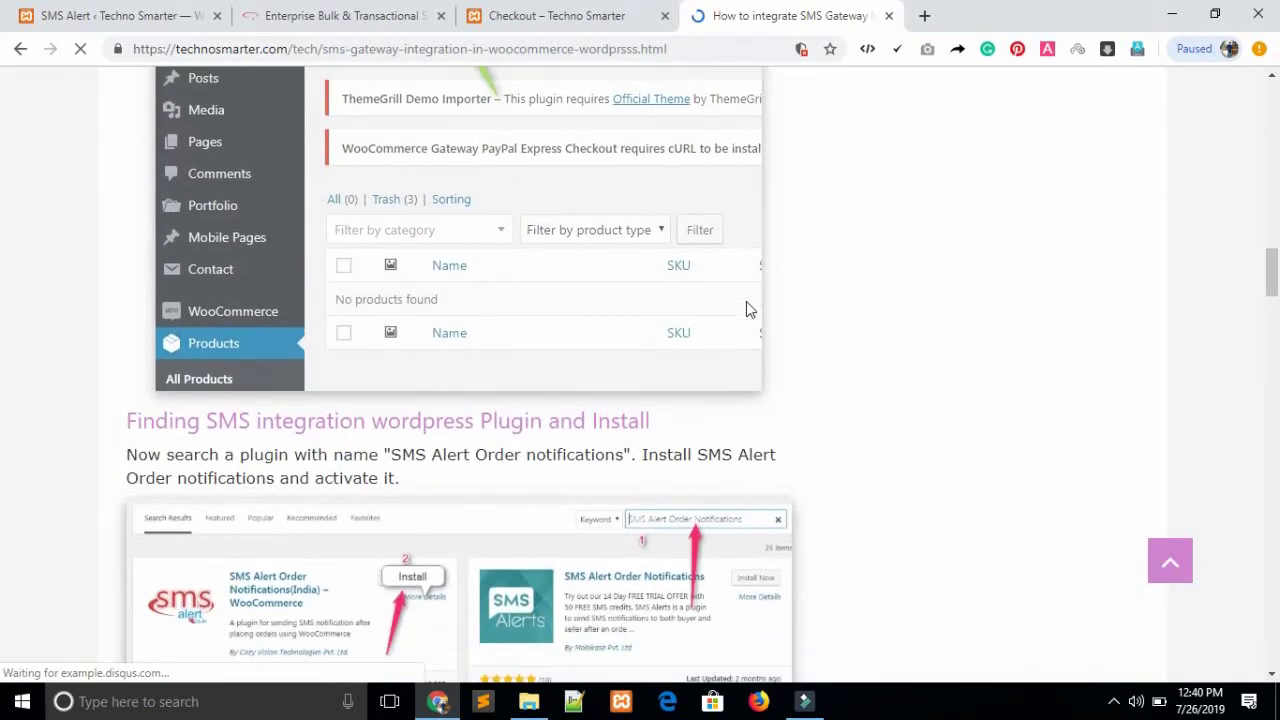
{"action": "scroll", "coordinate": [748, 310], "scroll_direction": "down", "scroll_amount": 5}
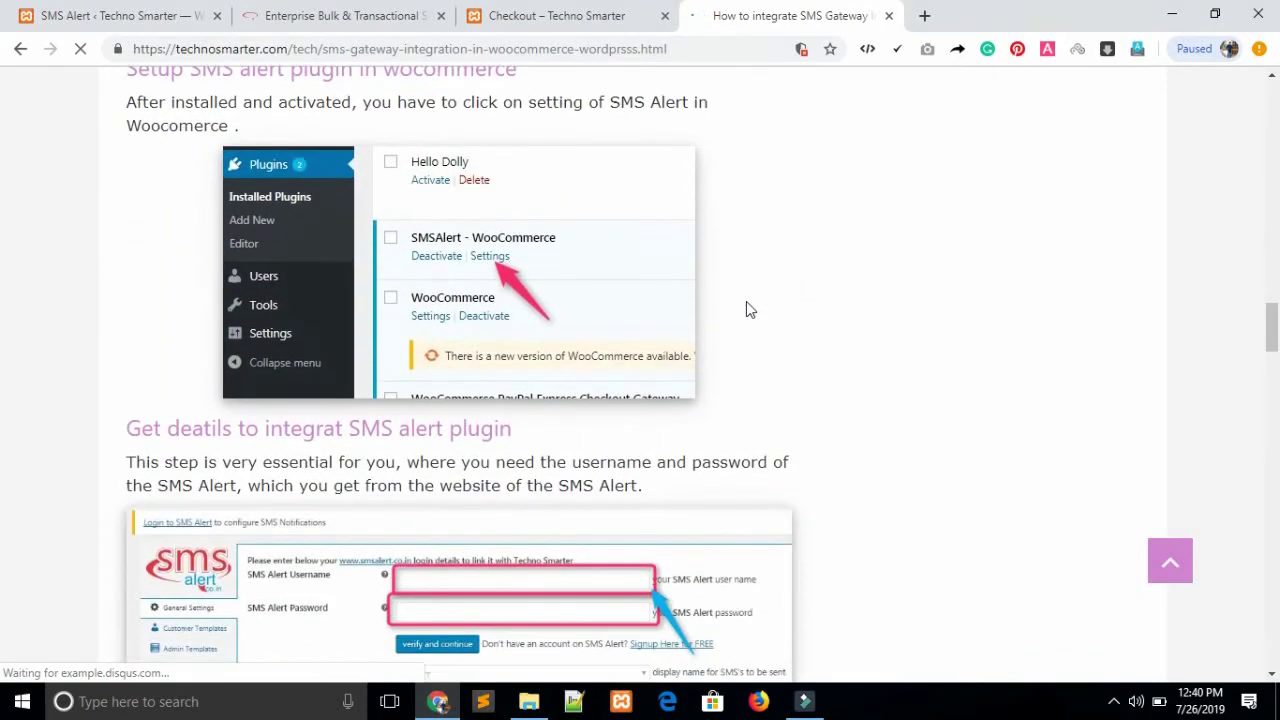
{"action": "scroll", "coordinate": [746, 310], "scroll_direction": "down", "scroll_amount": 8}
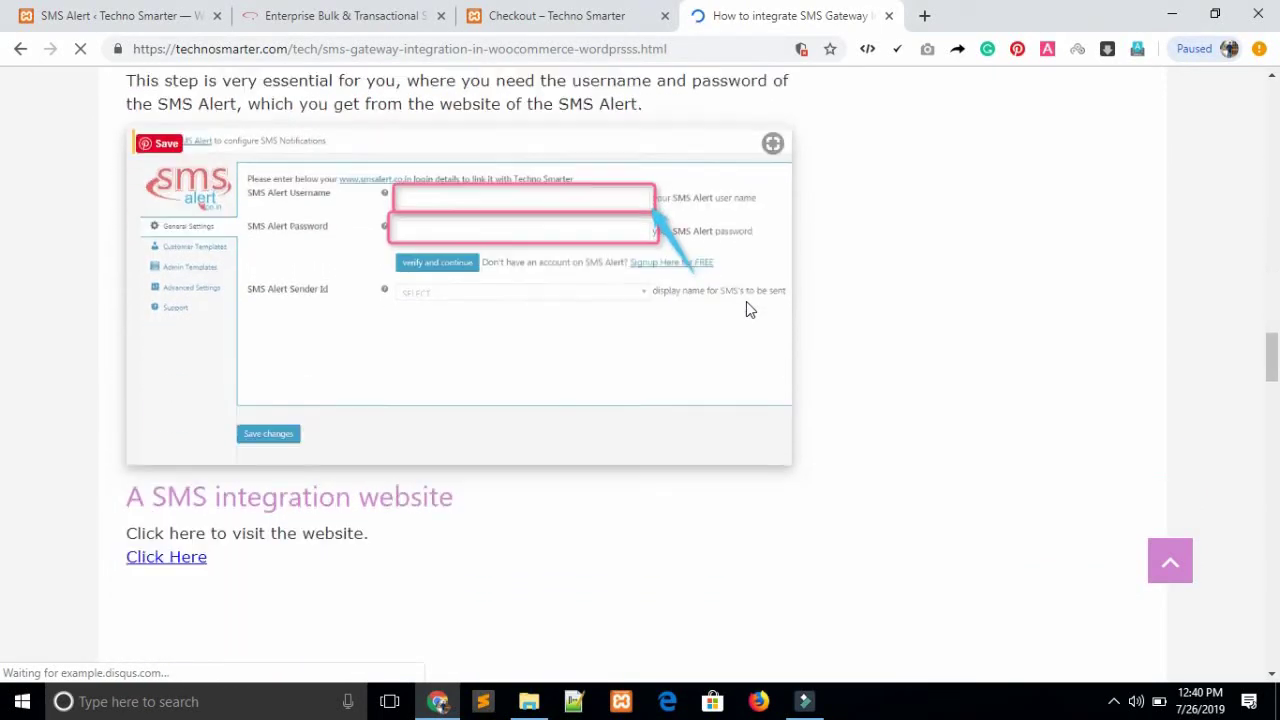
{"action": "scroll", "coordinate": [750, 310], "scroll_direction": "down", "scroll_amount": 3}
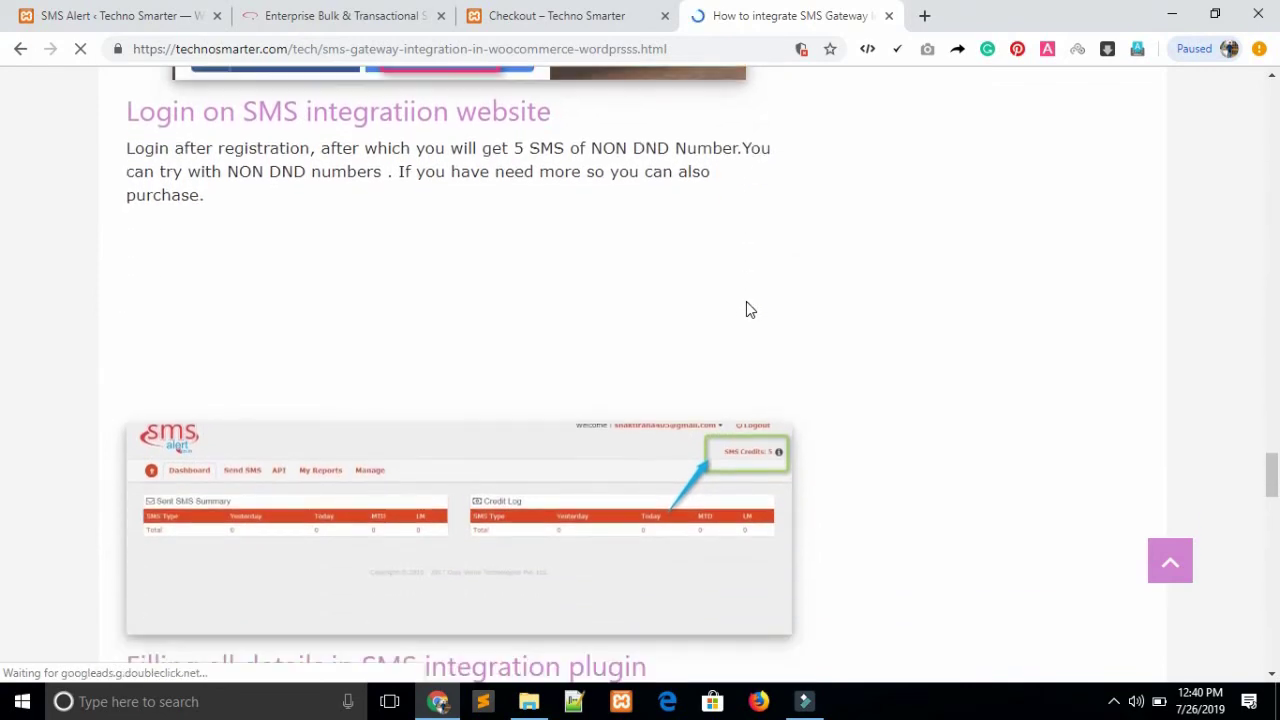
{"action": "scroll", "coordinate": [775, 338], "scroll_direction": "down", "scroll_amount": 4}
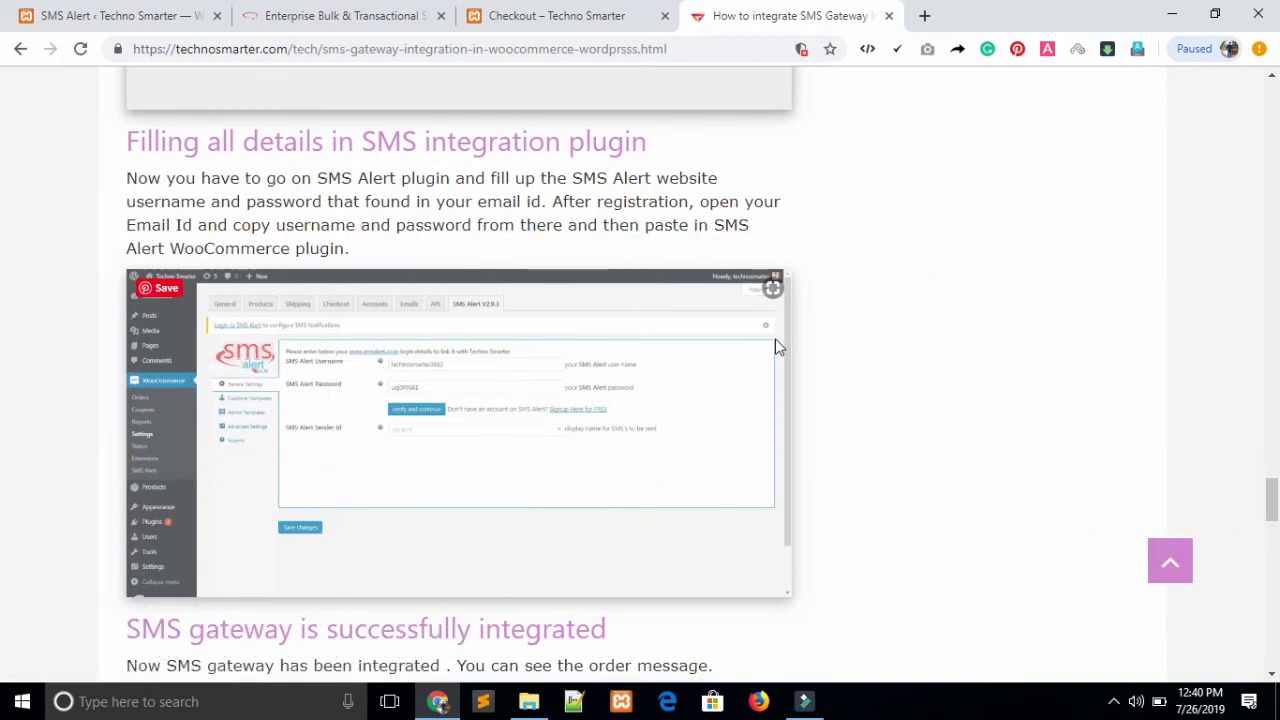
{"action": "scroll", "coordinate": [775, 338], "scroll_direction": "down", "scroll_amount": 3}
{"action": "scroll", "coordinate": [776, 346], "scroll_direction": "down", "scroll_amount": 2}
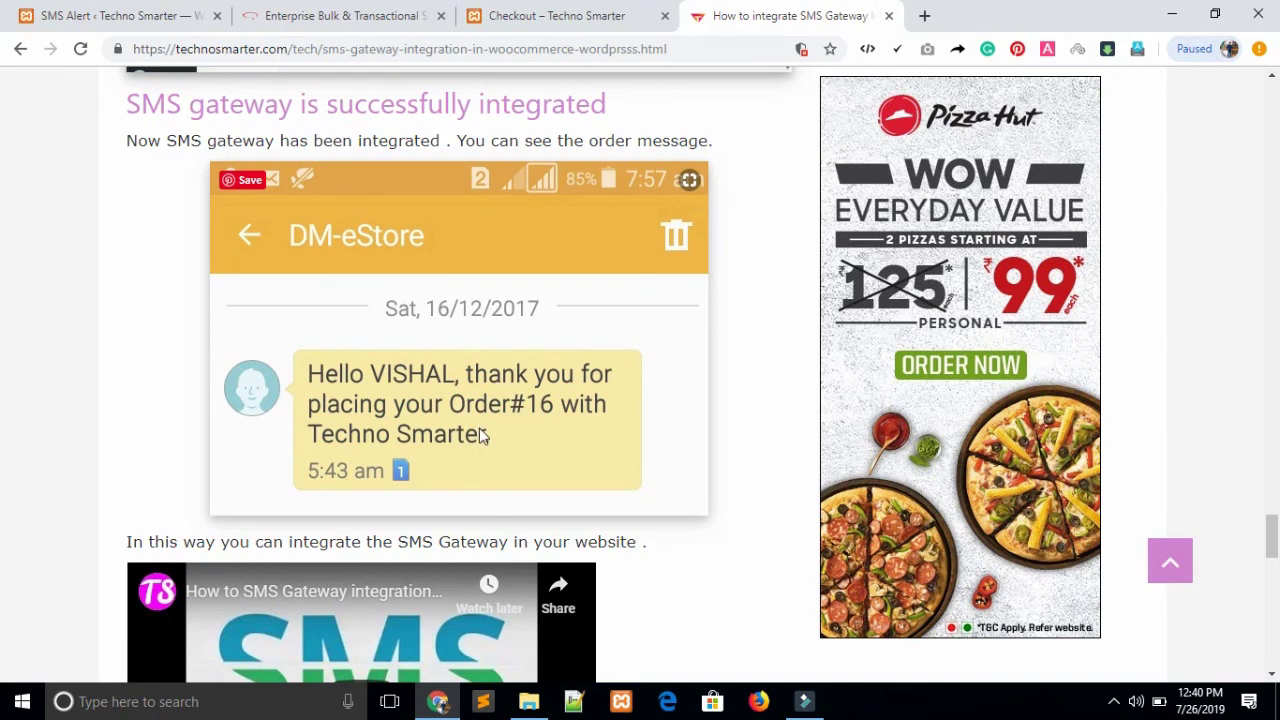
{"action": "scroll", "coordinate": [479, 435], "scroll_direction": "up", "scroll_amount": 2}
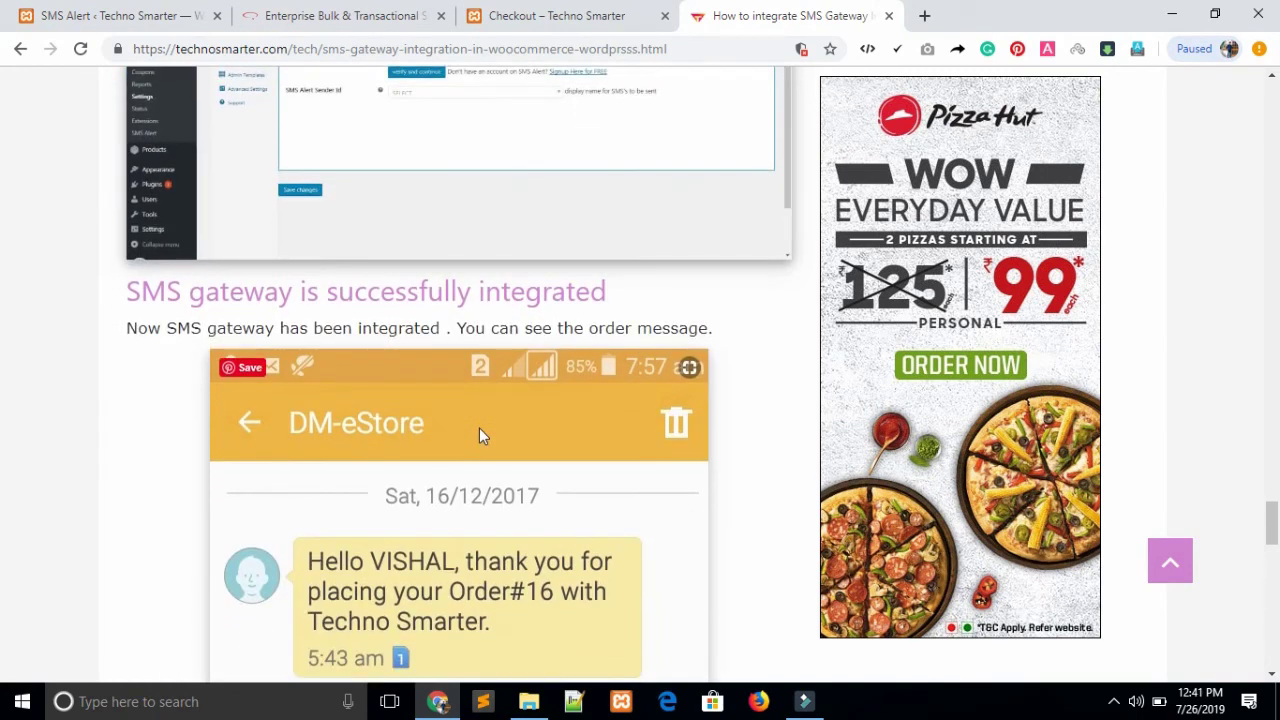